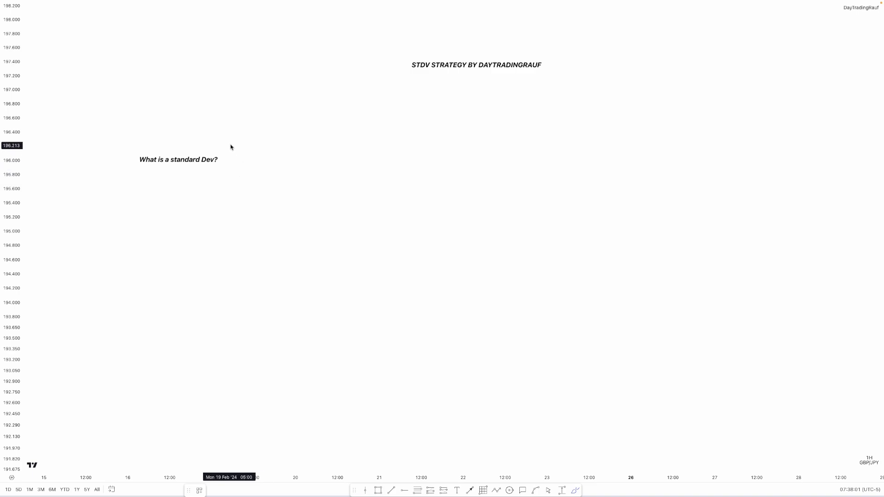
Step: Circle the question "What is a standard Dev?" and the 1 and 0 levels of the Fib retracement freehand
mouse_move(227, 142)
left_mouse_down()
mouse_move(184, 130)
mouse_move(146, 198)
mouse_move(198, 117)
left_mouse_up()
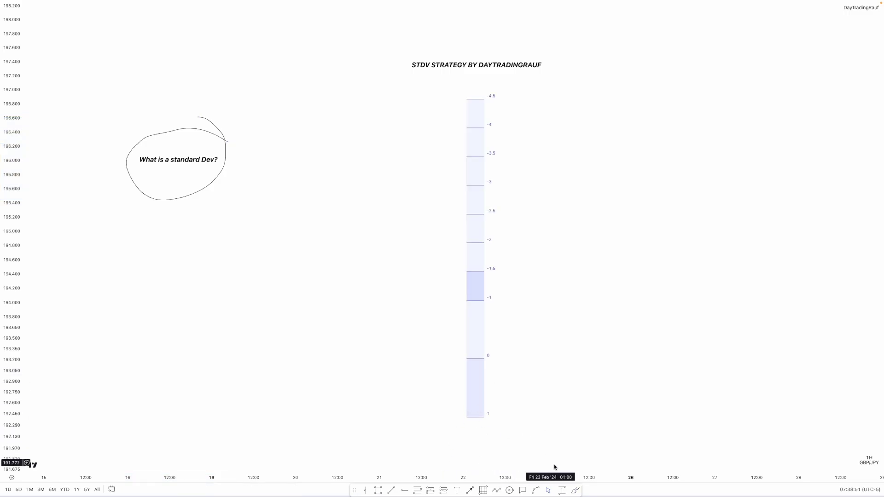
left_click(574, 491)
left_click_drag(470, 411, 469, 417)
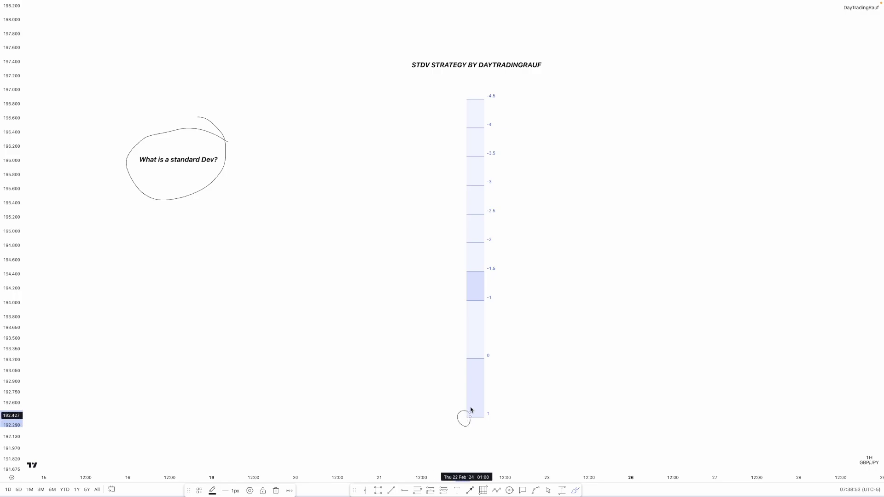
left_click_drag(484, 351, 484, 351)
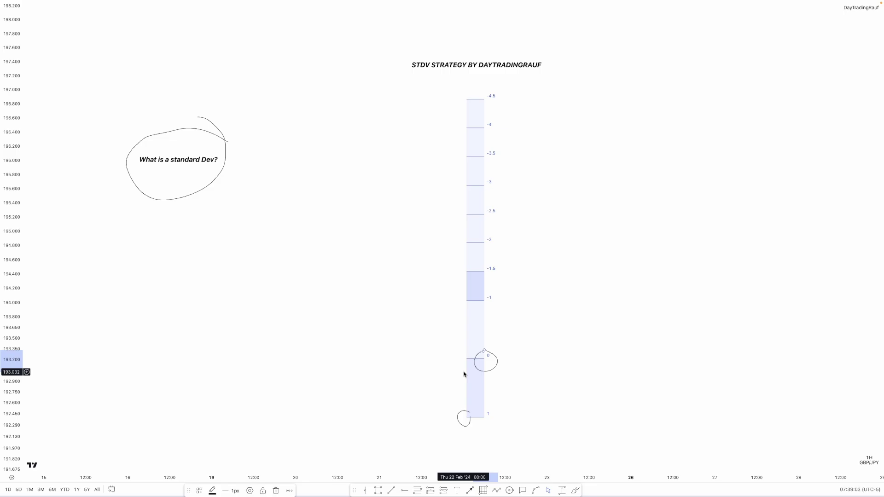
Step: Circle the -2 and -2.5 levels of the Fib retracement freehand and handwrite "tp" beside them
mouse_move(474, 228)
left_mouse_down()
mouse_move(475, 236)
mouse_move(518, 227)
left_mouse_up()
left_click_drag(516, 223, 516, 237)
left_click_drag(524, 224, 522, 251)
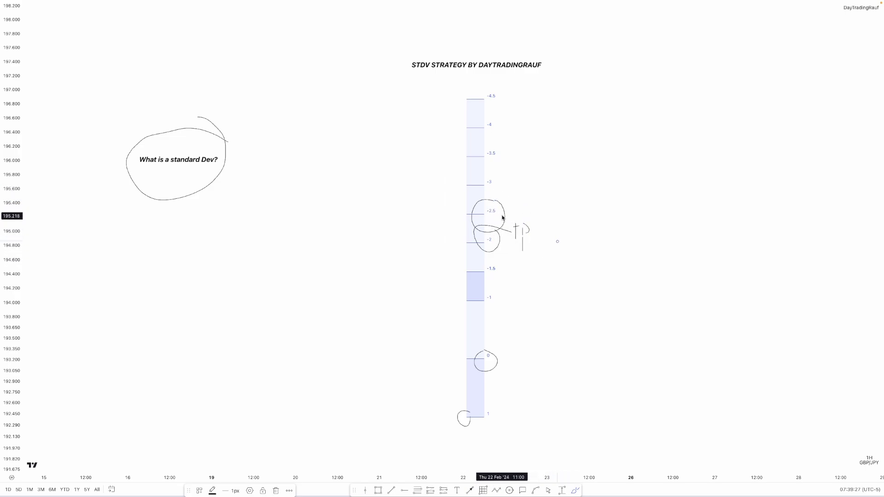
Step: Circle the -4 and -4.5 levels and draw an arrow from them to a handwritten, underlined note about reversals
left_click_drag(484, 113, 494, 120)
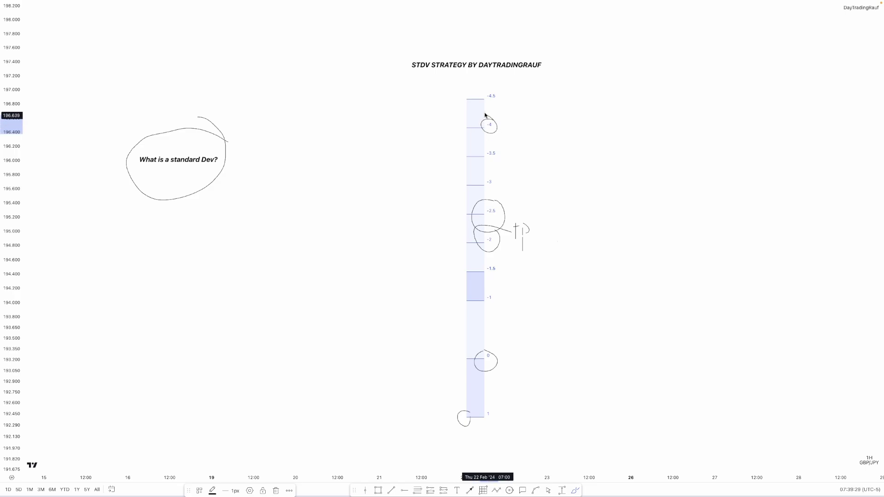
mouse_move(491, 91)
left_mouse_down()
mouse_move(627, 113)
mouse_move(676, 111)
mouse_move(694, 91)
mouse_move(722, 109)
left_mouse_up()
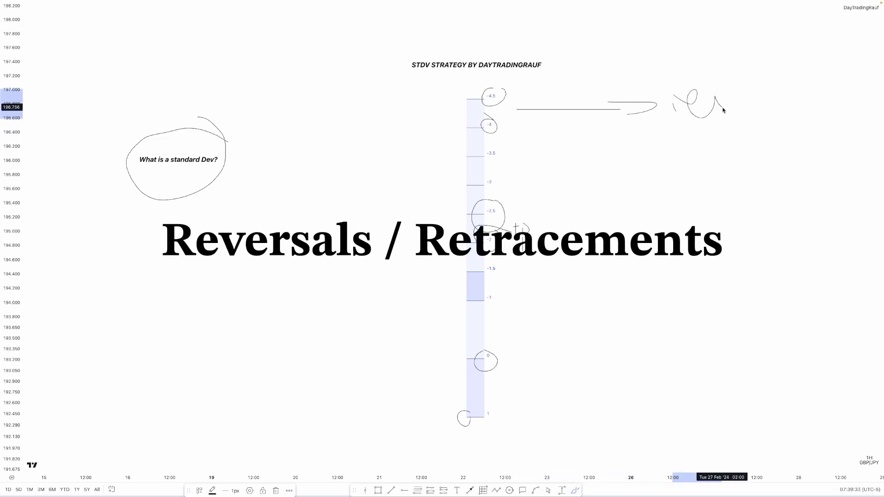
left_click_drag(674, 95, 727, 77)
left_click_drag(731, 90, 789, 99)
left_click_drag(810, 95, 867, 92)
left_click_drag(677, 133, 862, 89)
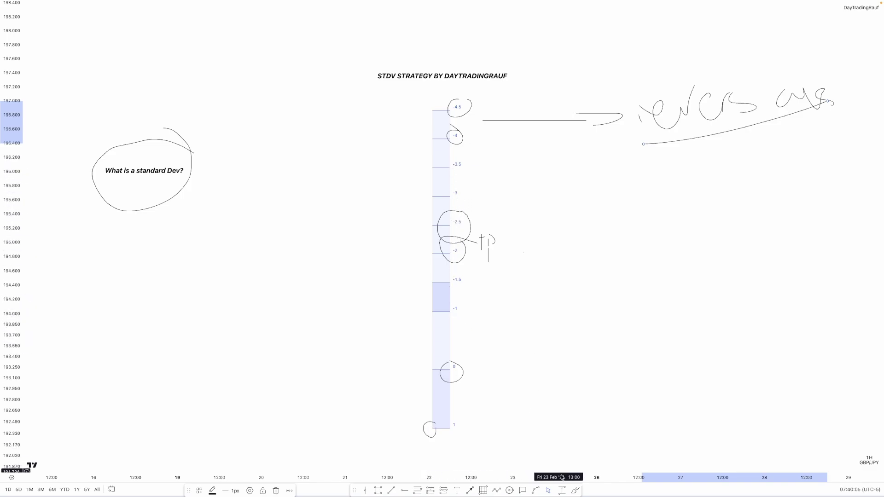
Step: Draw a freehand bracket spanning the Fib levels from -1 to -3.5
left_click(576, 490)
mouse_move(458, 314)
left_mouse_down()
mouse_move(513, 241)
mouse_move(514, 189)
mouse_move(457, 164)
left_mouse_up()
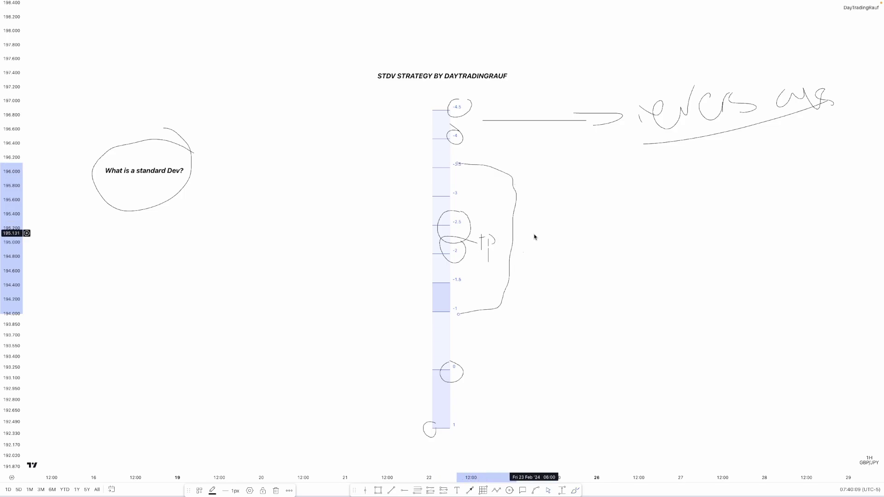
Step: Open the Fib retracement's settings and apply the saved STD template
double_click(468, 239)
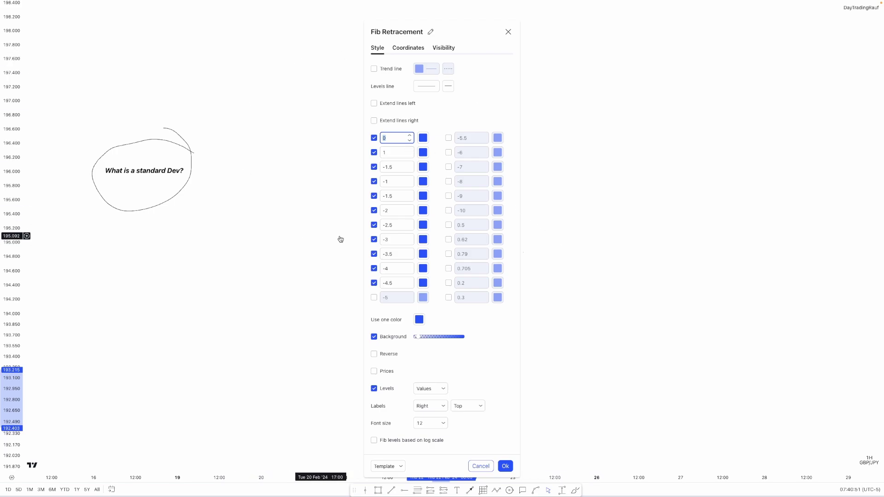
left_click(402, 468)
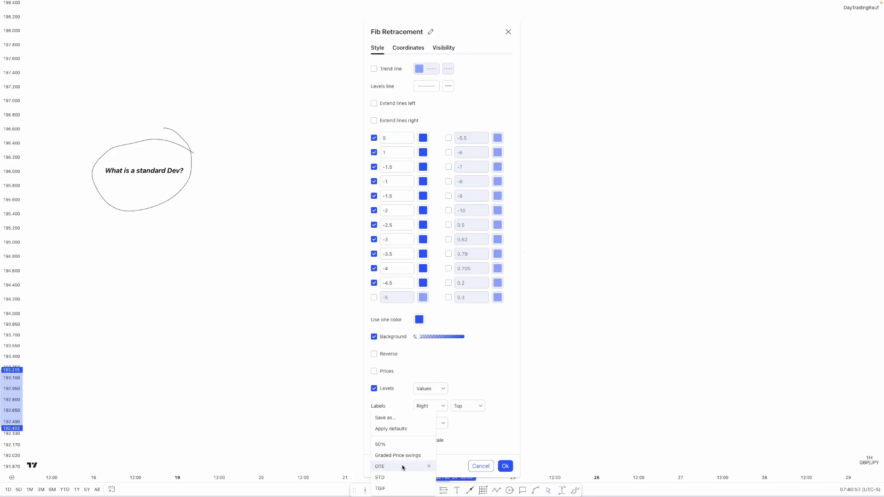
left_click(401, 478)
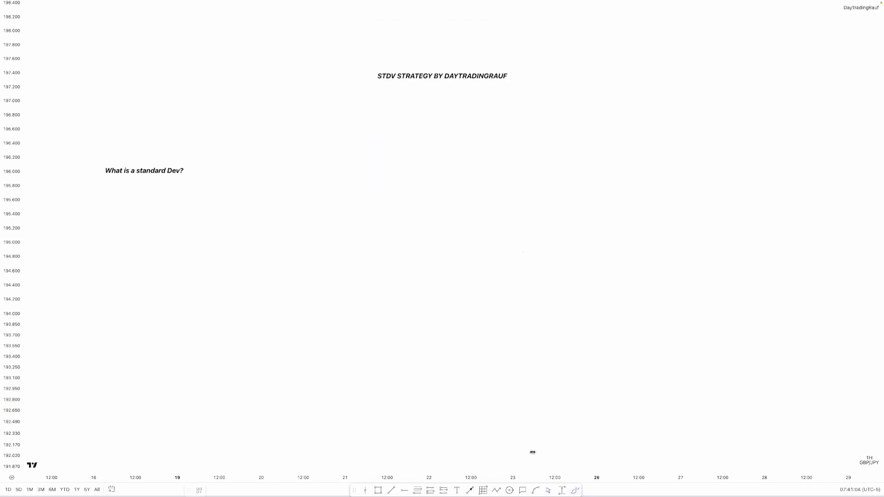
Step: Sketch a boxed sideways price range freehand, with a zigzag decline from it ending in a circled low
left_click_drag(192, 167, 237, 155)
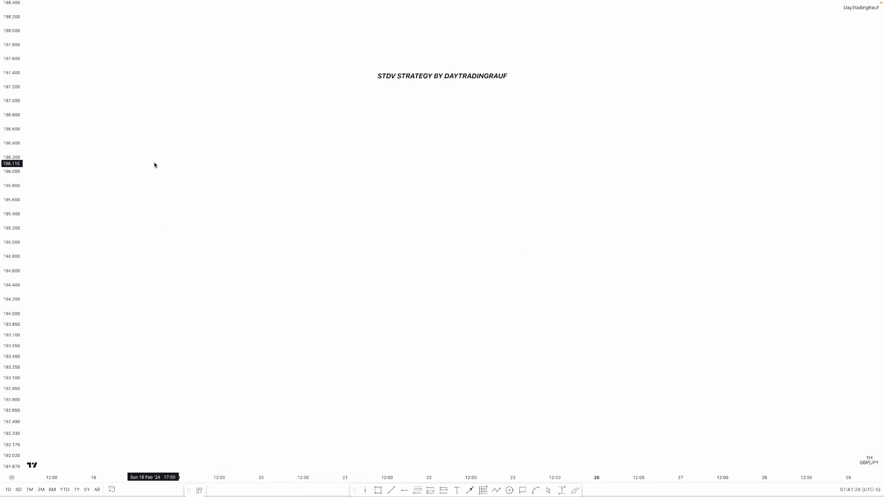
mouse_move(153, 164)
left_mouse_down()
mouse_move(154, 200)
mouse_move(230, 164)
mouse_move(284, 172)
left_mouse_up()
mouse_move(145, 139)
left_mouse_down()
mouse_move(241, 199)
mouse_move(277, 198)
mouse_move(292, 138)
mouse_move(151, 131)
left_mouse_up()
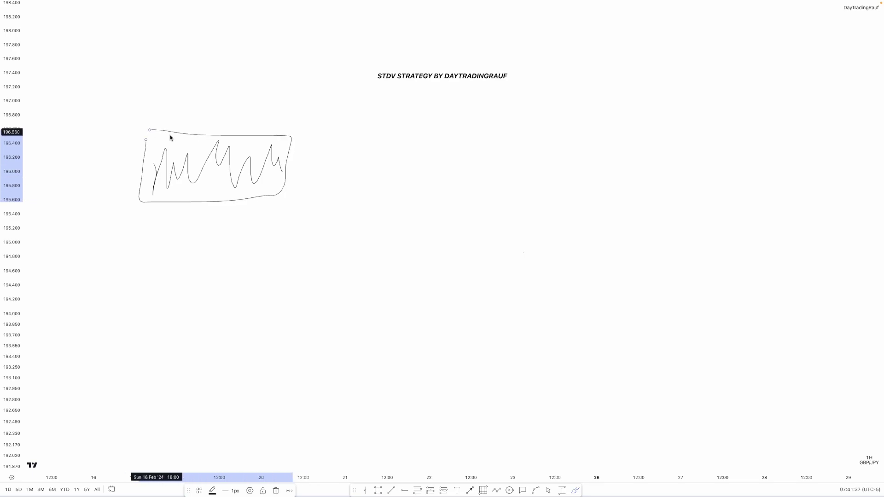
mouse_move(282, 174)
left_mouse_down()
mouse_move(303, 203)
mouse_move(343, 229)
mouse_move(385, 308)
mouse_move(456, 400)
mouse_move(421, 419)
mouse_move(450, 388)
left_mouse_up()
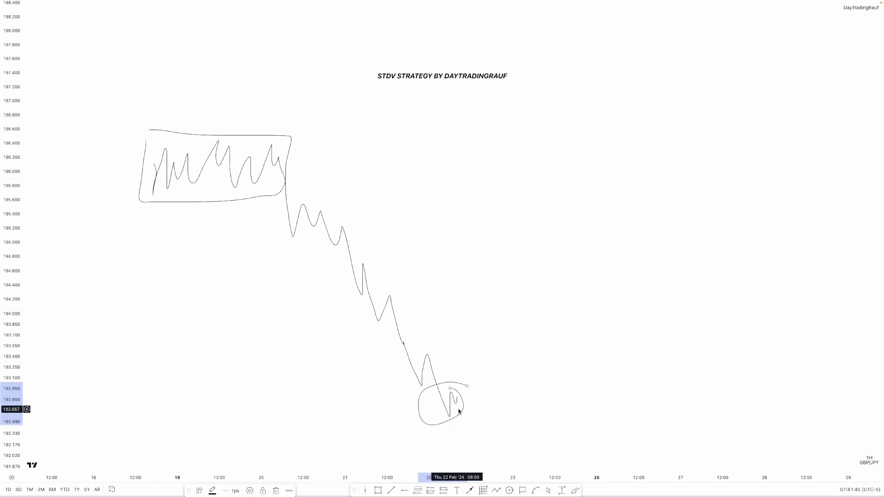
Step: Place a vertical line just after the circled low and sketch a falling curve before it and a rising curve after it
left_click(367, 490)
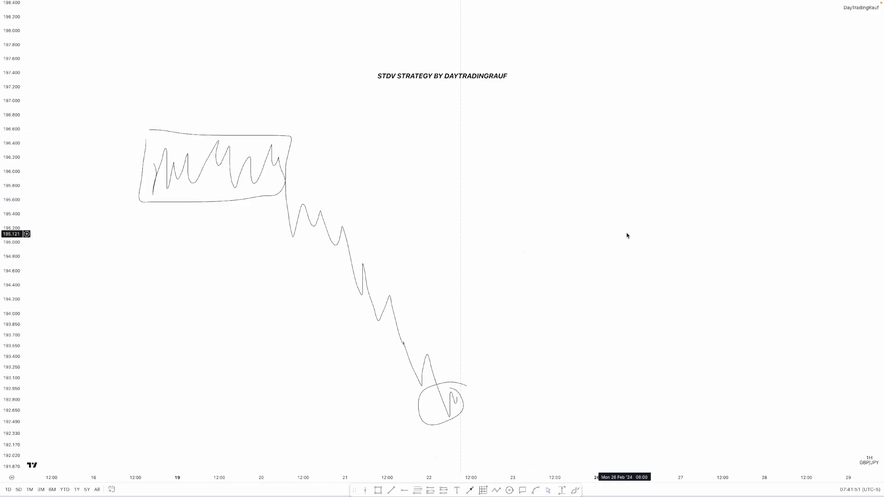
left_click_drag(109, 192, 345, 421)
mouse_move(511, 434)
left_mouse_down()
mouse_move(675, 302)
mouse_move(726, 178)
left_mouse_up()
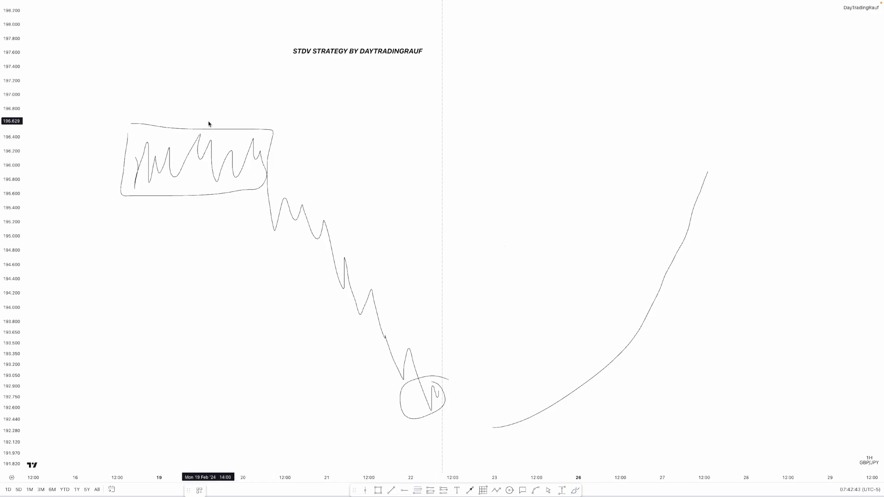
Step: Place a Fib retracement over the boxed range's height and shade a rectangle between its -3 and -3.5 levels
left_click(211, 193)
left_click(398, 187)
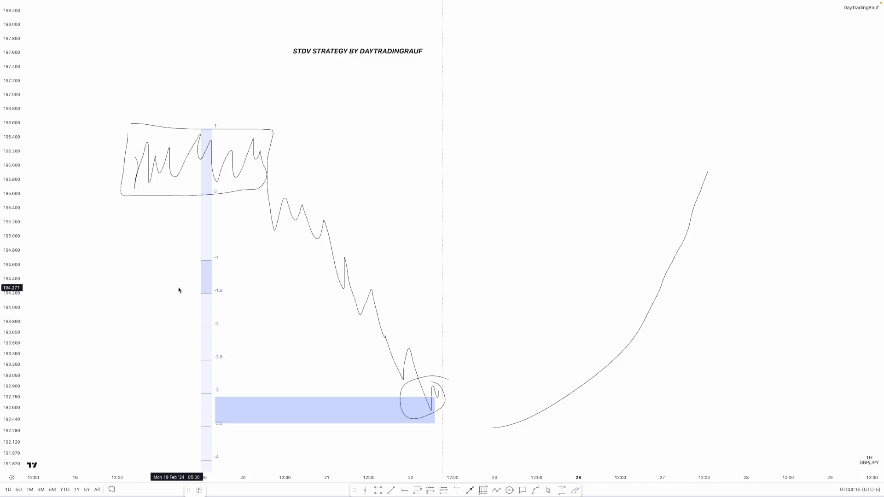
Step: Draw a freehand bracket from the -2 level down toward -4 and delete it again
mouse_move(185, 324)
left_mouse_down()
mouse_move(156, 325)
mouse_move(159, 453)
mouse_move(201, 446)
left_mouse_up()
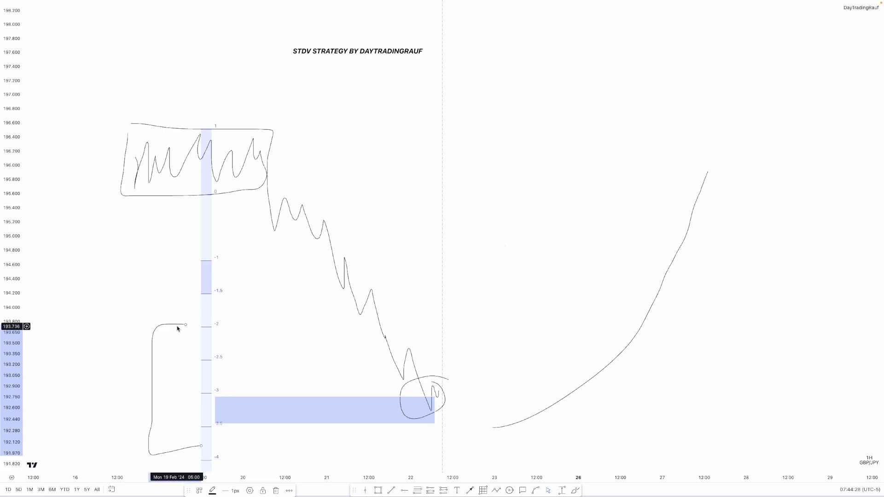
key("Delete")
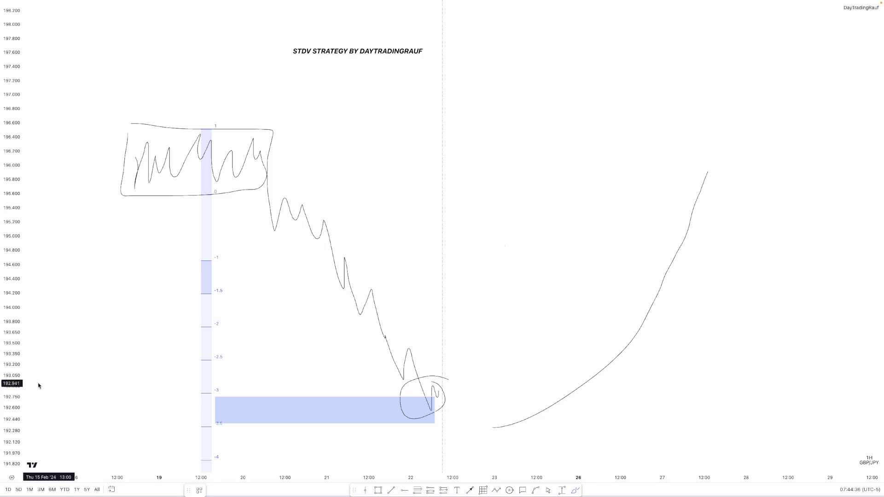
Step: Handwrite two dollar signs beside the shaded zone's level and draw a horizontal line from them toward the Fib retracement
mouse_move(31, 385)
left_mouse_down()
mouse_move(46, 387)
mouse_move(61, 432)
left_mouse_up()
mouse_move(80, 379)
left_mouse_down()
mouse_move(83, 396)
mouse_move(69, 365)
mouse_move(100, 422)
left_mouse_up()
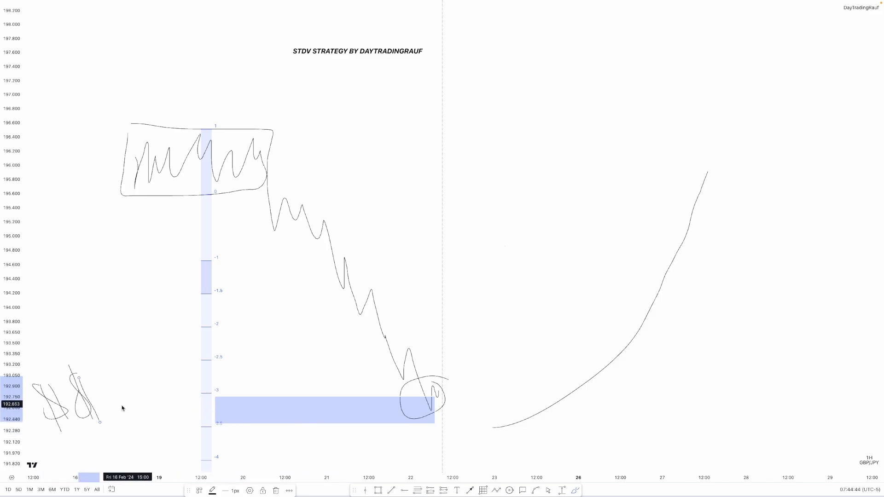
left_click(94, 408)
left_click_drag(93, 407, 176, 407)
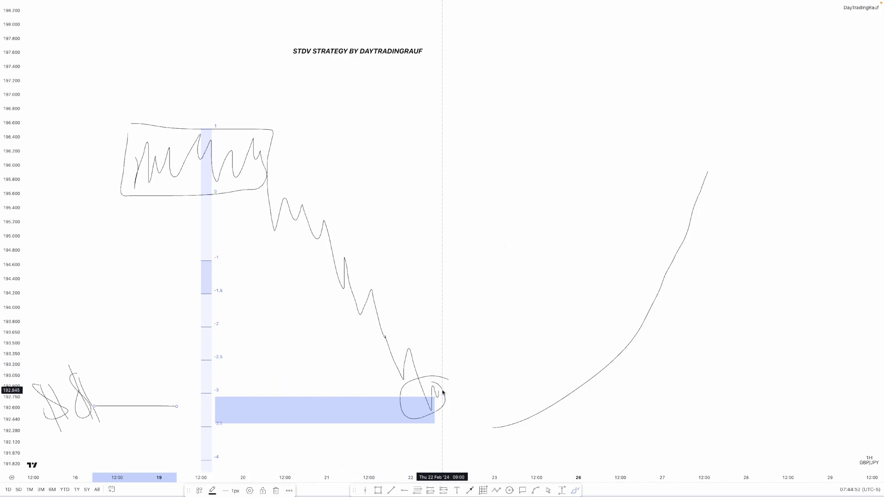
Step: Sketch a price rebound up from the circled low and outline the last swing leg before that low
mouse_move(440, 395)
left_mouse_down()
mouse_move(459, 343)
mouse_move(477, 352)
left_mouse_up()
mouse_move(410, 348)
left_mouse_down()
mouse_move(396, 349)
mouse_move(402, 381)
left_mouse_up()
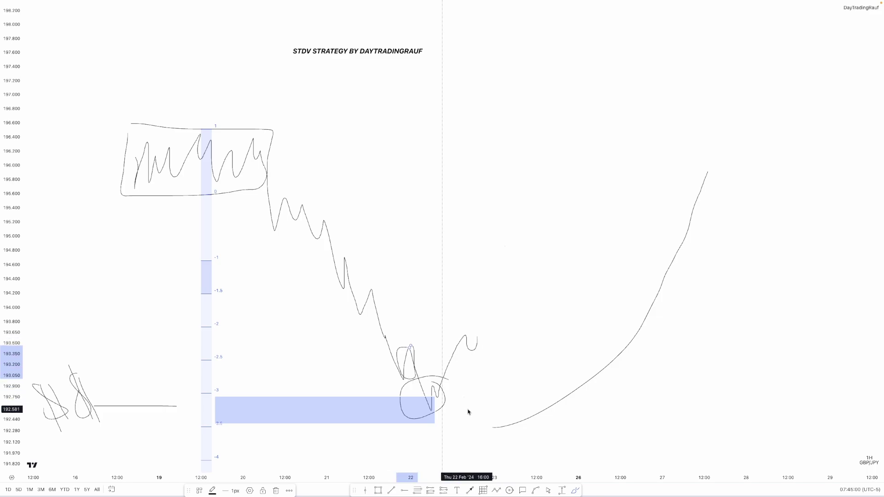
Step: Project a Fib retracement upward from the circled low's last swing and box its -2 to -2.5 and -4 to -4.5 zones
left_click(436, 389)
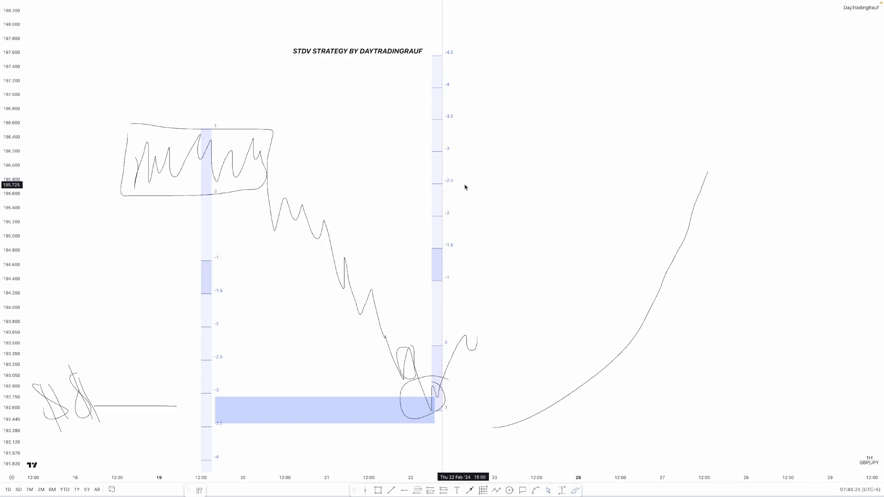
left_click_drag(463, 185, 791, 185)
mouse_move(467, 207)
left_mouse_down()
mouse_move(750, 211)
mouse_move(760, 179)
left_mouse_up()
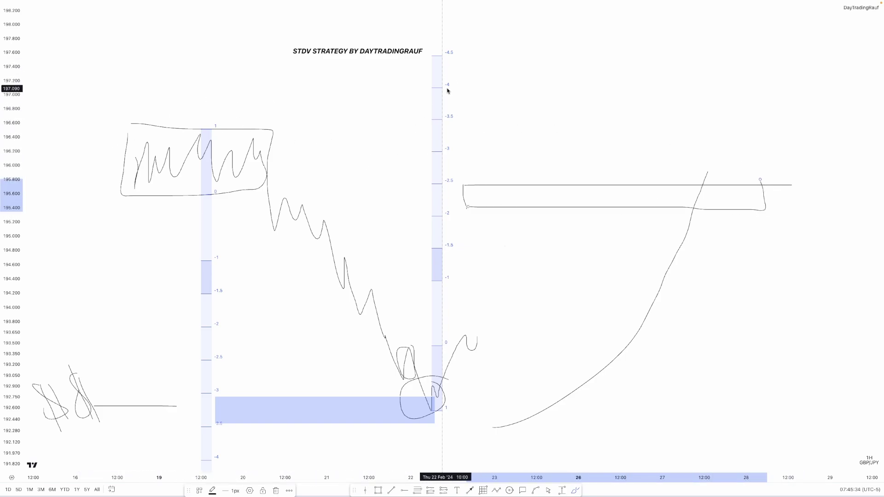
mouse_move(453, 57)
left_mouse_down()
mouse_move(667, 85)
mouse_move(791, 71)
mouse_move(746, 62)
left_mouse_up()
mouse_move(454, 56)
left_mouse_down()
mouse_move(805, 65)
mouse_move(661, 89)
mouse_move(586, 89)
left_mouse_up()
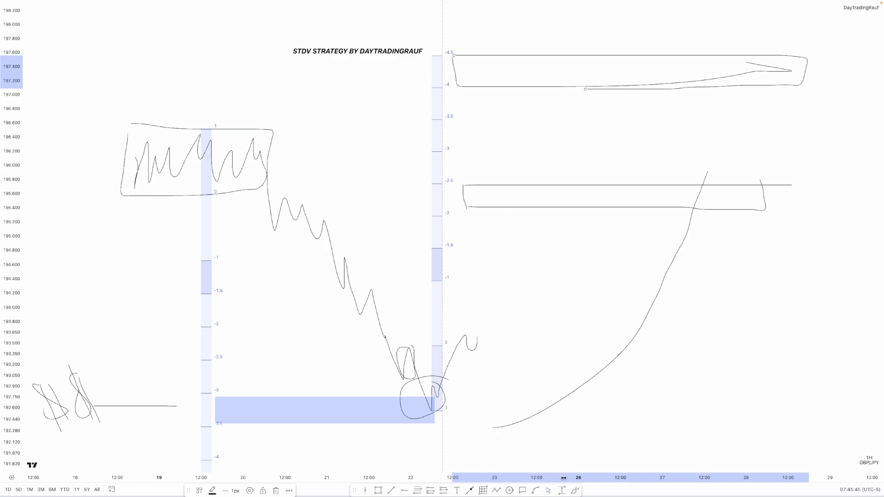
Step: Handwrite "OC" above the boxed price range
left_click(575, 490)
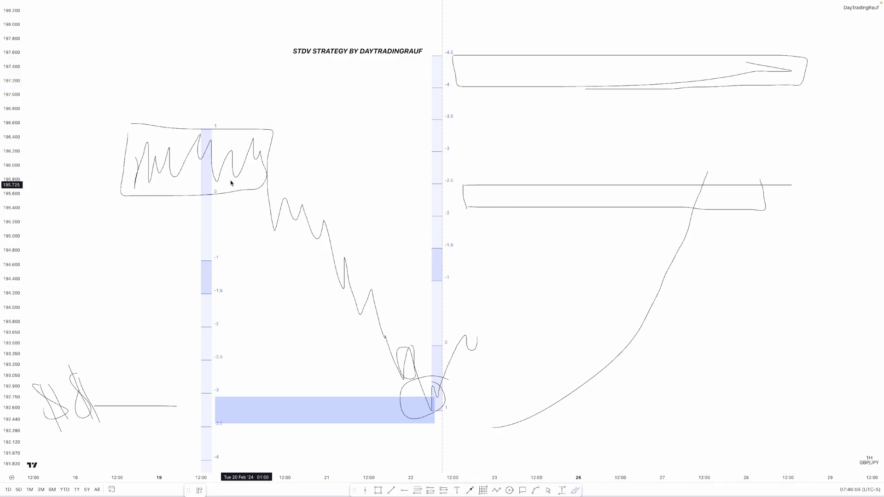
mouse_move(156, 100)
left_mouse_down()
mouse_move(180, 114)
mouse_move(197, 97)
mouse_move(215, 117)
left_mouse_up()
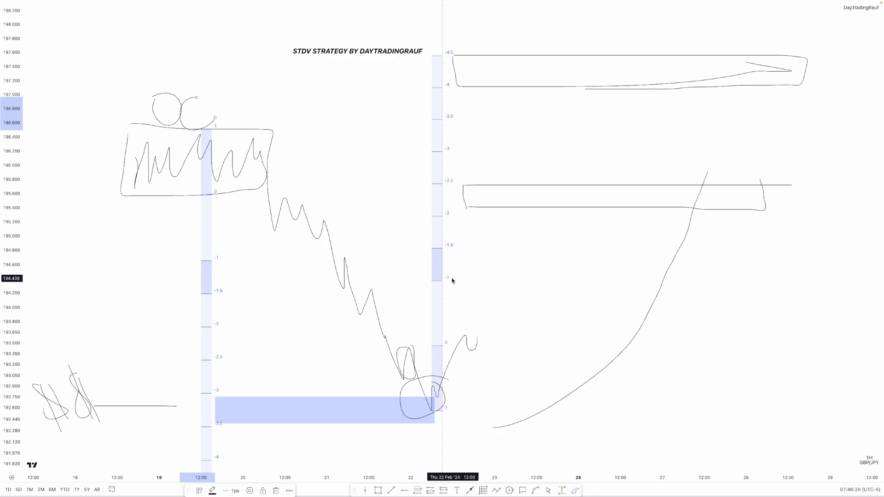
Step: Mark the second Fib's -1 and -1.5 levels with short lines and sketch small rising price moves beside them
left_click_drag(446, 280, 495, 280)
left_click_drag(443, 249, 480, 254)
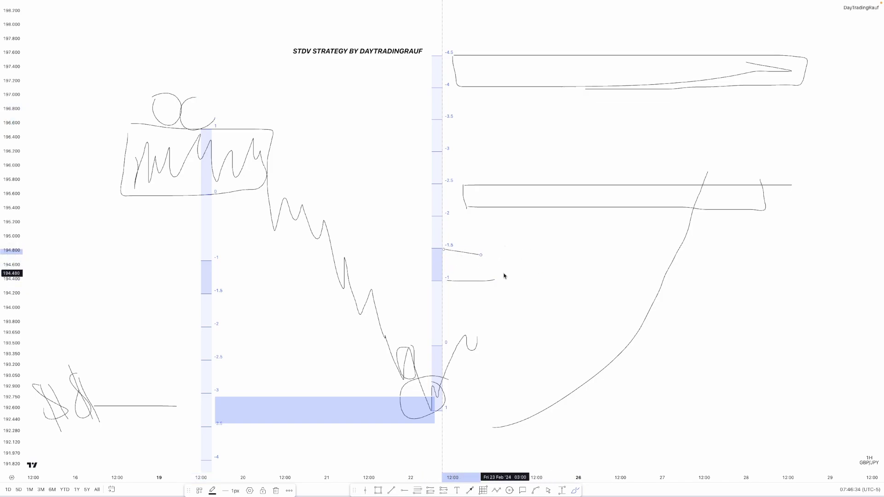
left_click_drag(495, 286, 519, 247)
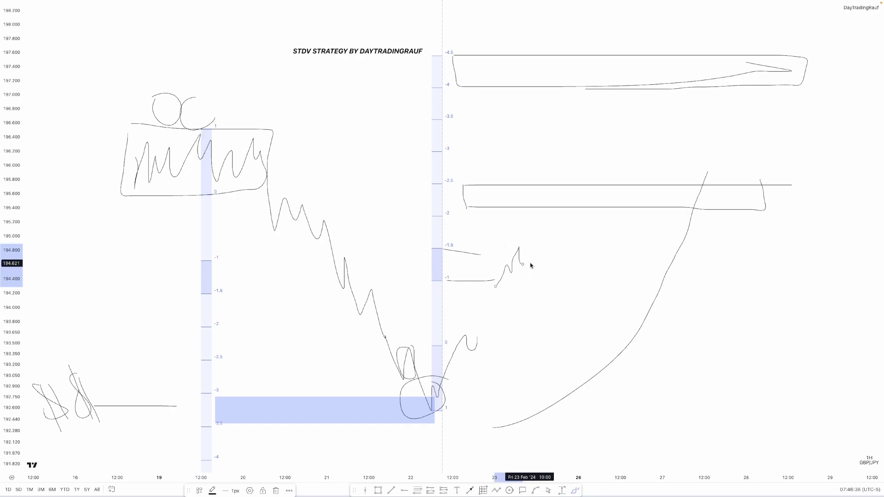
left_click_drag(491, 294, 549, 247)
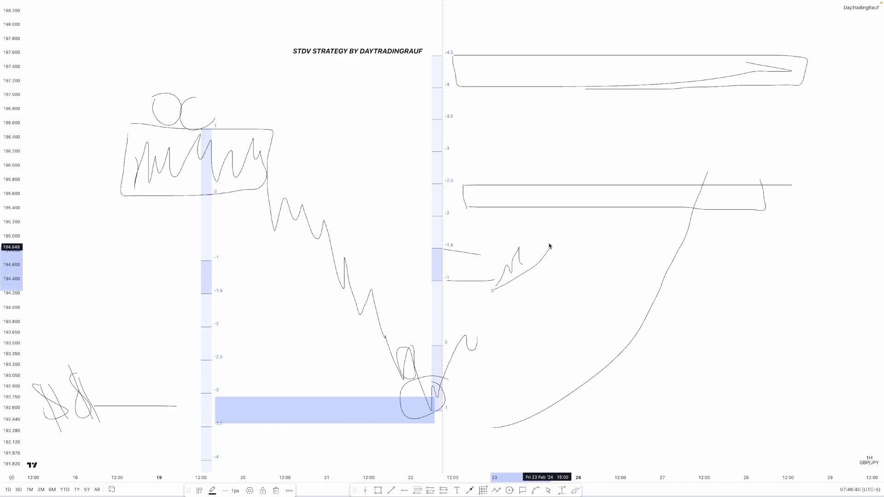
mouse_move(564, 209)
left_mouse_down()
mouse_move(544, 225)
mouse_move(589, 233)
left_mouse_up()
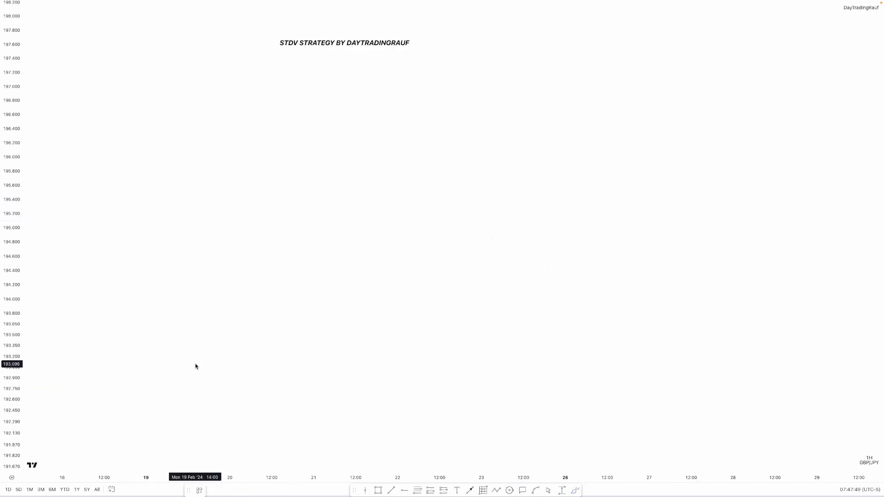
Step: Sketch a boxed sideways range low on the cleared chart, with a zigzag rise from it to a double top
mouse_move(168, 407)
left_mouse_down()
mouse_move(178, 379)
mouse_move(203, 406)
mouse_move(293, 391)
left_mouse_up()
mouse_move(270, 365)
left_mouse_down()
mouse_move(171, 359)
mouse_move(166, 410)
mouse_move(323, 415)
mouse_move(247, 361)
left_mouse_up()
mouse_move(295, 392)
left_mouse_down()
mouse_move(359, 302)
mouse_move(478, 191)
mouse_move(509, 112)
mouse_move(512, 144)
mouse_move(537, 103)
mouse_move(542, 174)
left_mouse_up()
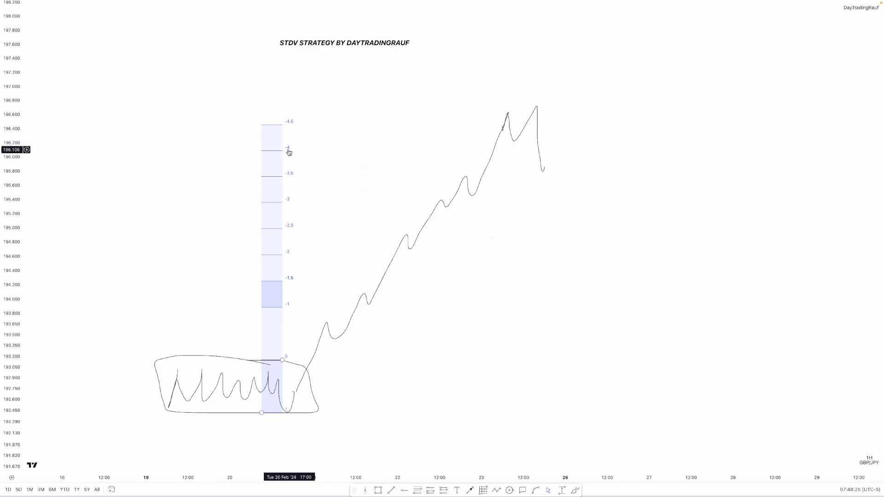
Step: Shade a rectangle between the Fib's -4 and -4.5 levels, reaching across to the double top
left_click(373, 487)
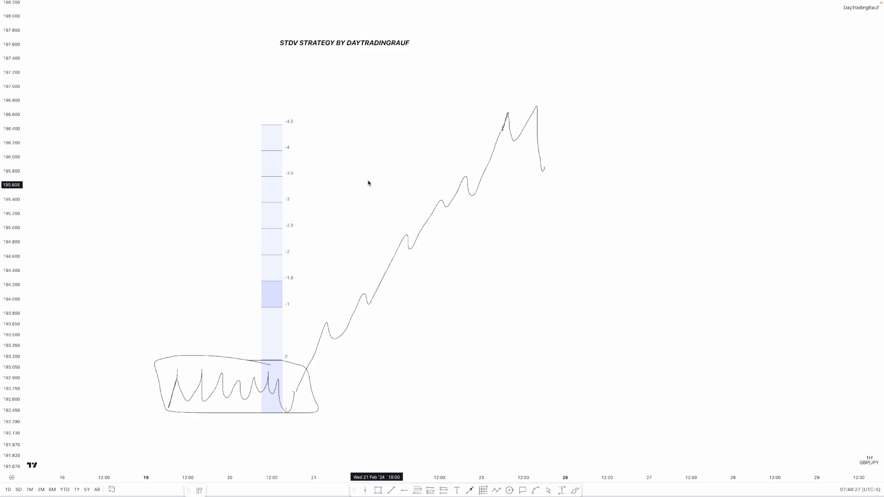
mouse_move(292, 127)
left_mouse_down()
mouse_move(297, 146)
mouse_move(533, 137)
left_mouse_up()
left_click(300, 138)
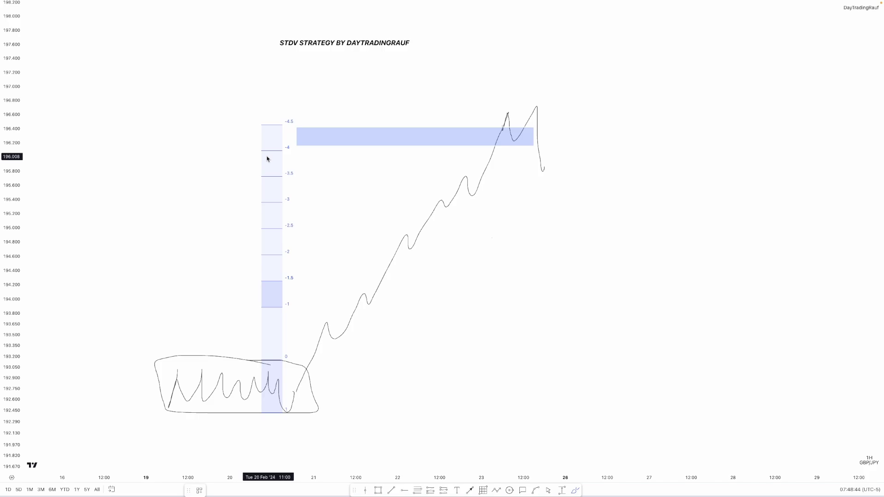
Step: Handwrite two dollar signs above the shaded zone and draw a horizontal line across the double top's first peak
mouse_move(373, 81)
left_mouse_down()
mouse_move(386, 94)
mouse_move(369, 86)
mouse_move(380, 110)
mouse_move(396, 95)
mouse_move(401, 104)
left_mouse_up()
left_click_drag(315, 111, 628, 111)
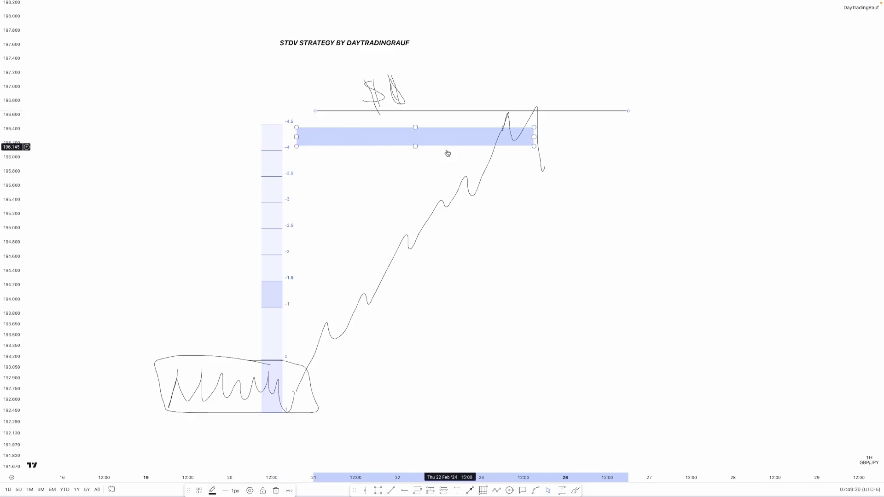
Step: Handwrite "HTF PD A" beside the dollar signs and draw a large box enclosing it, the shaded zone and the double top
key("Escape")
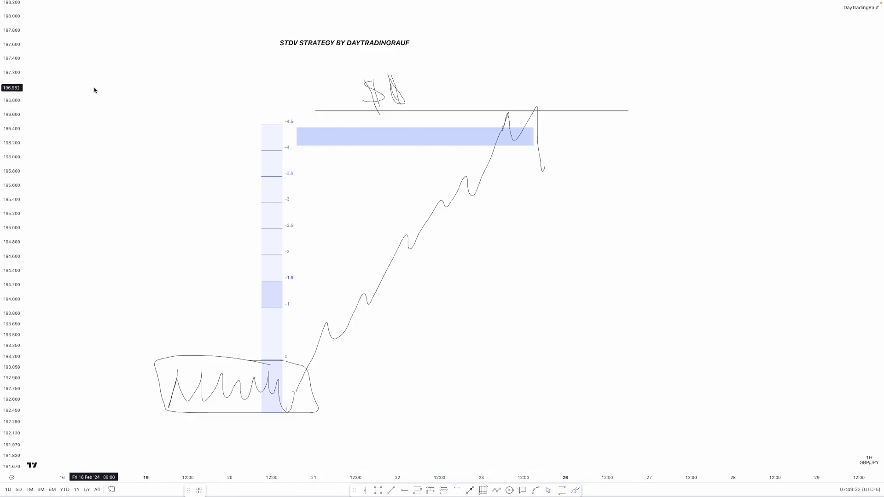
mouse_move(55, 83)
left_mouse_down()
mouse_move(51, 122)
mouse_move(71, 89)
mouse_move(71, 119)
mouse_move(114, 111)
left_mouse_up()
left_click_drag(133, 99, 133, 125)
left_click_drag(137, 104, 159, 121)
left_click_drag(171, 120, 202, 108)
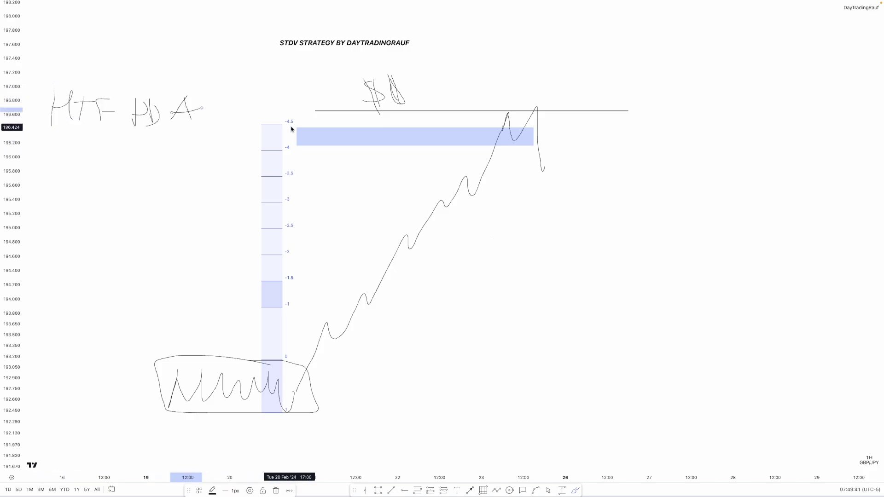
mouse_move(382, 66)
left_mouse_down()
mouse_move(36, 65)
mouse_move(43, 134)
mouse_move(397, 140)
mouse_move(394, 81)
left_mouse_up()
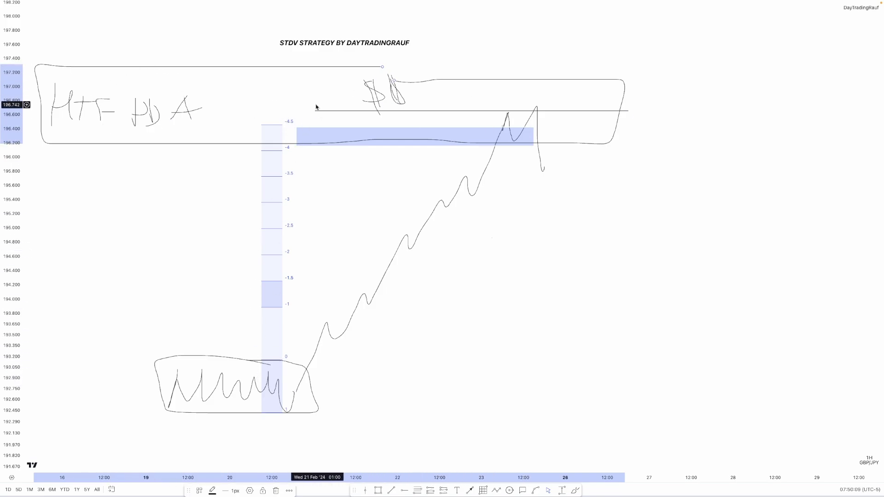
Step: Extend the price path from the double top into a long zigzag decline and handwrite "OC" under the boxed range
left_click(574, 490)
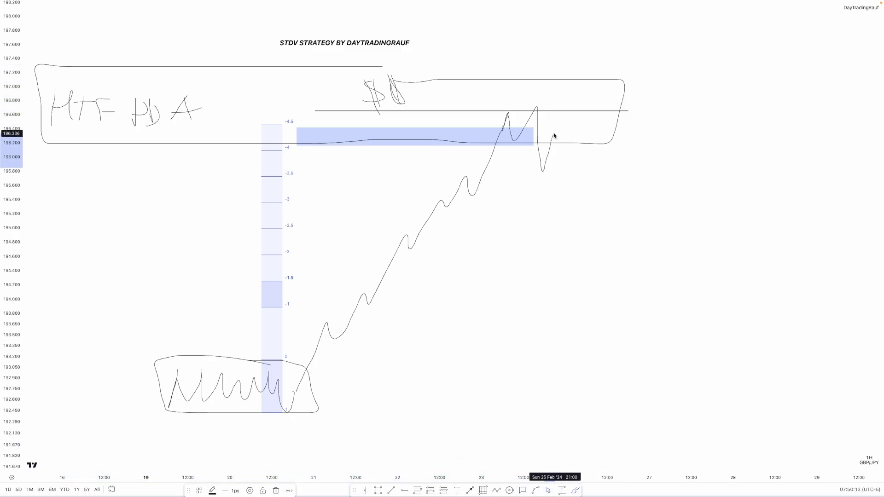
mouse_move(554, 135)
left_mouse_down()
mouse_move(570, 291)
mouse_move(616, 217)
mouse_move(727, 441)
left_mouse_up()
left_click_drag(231, 424, 289, 455)
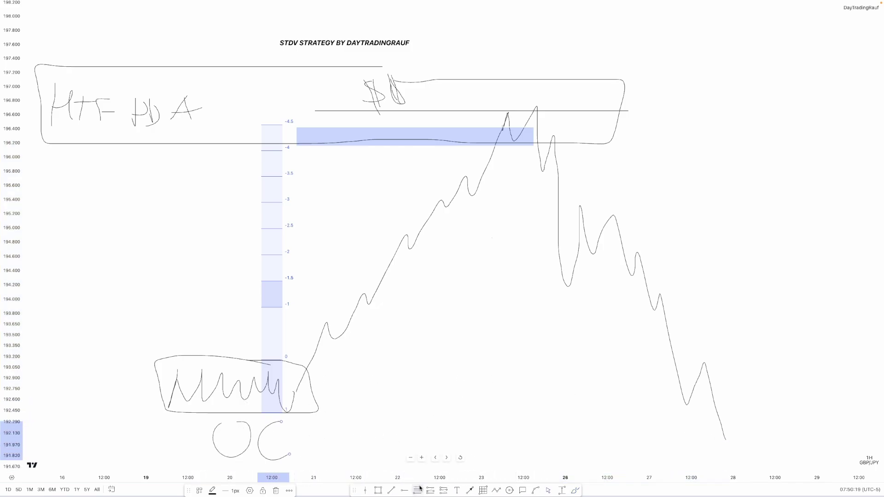
Step: Project a Fib from the double top's second peak to the trough between the peaks and sketch a small bounce near its -2 level
left_click(537, 107)
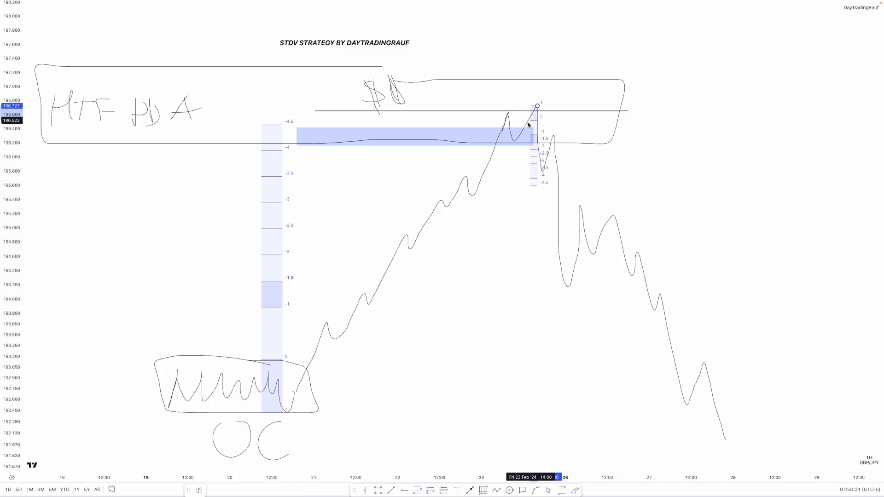
left_click(514, 145)
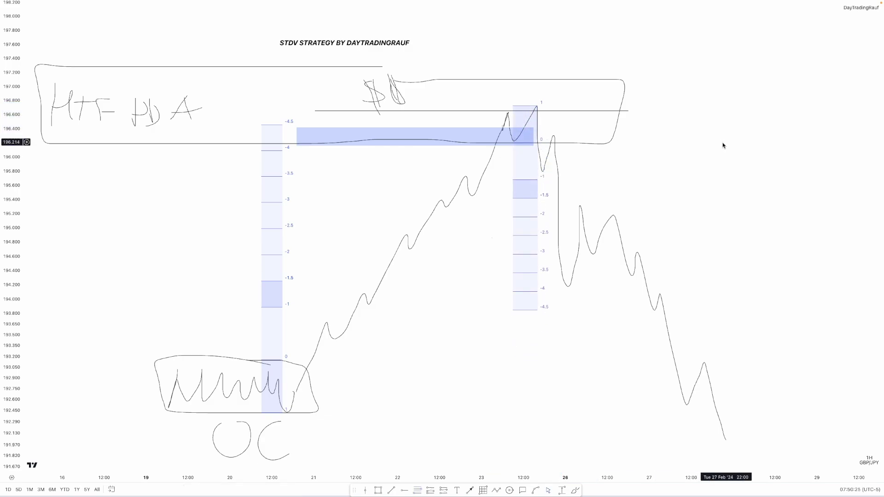
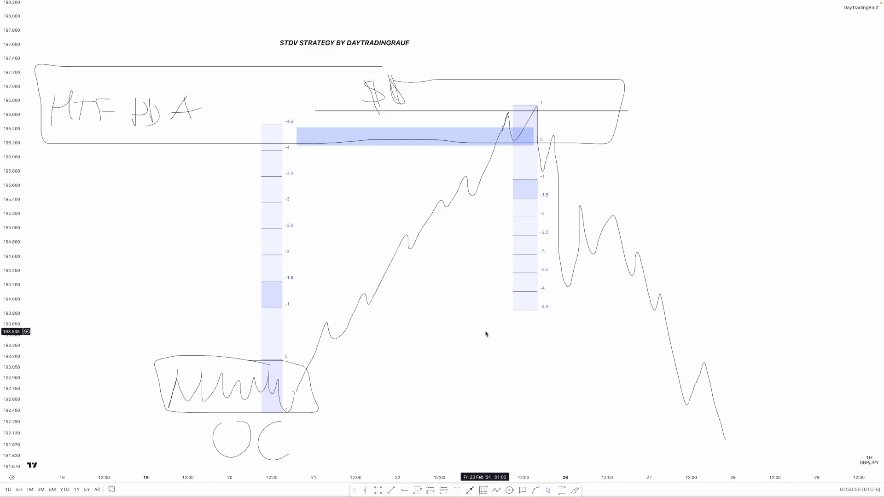
left_click_drag(553, 214, 556, 228)
left_click(548, 229)
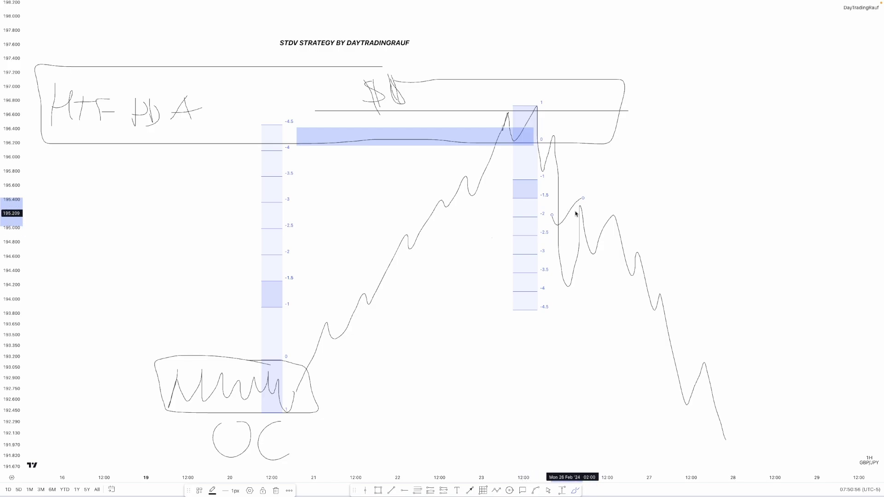
Step: Circle the two handwritten dollar signs above the shaded zone
left_click_drag(564, 154, 493, 147)
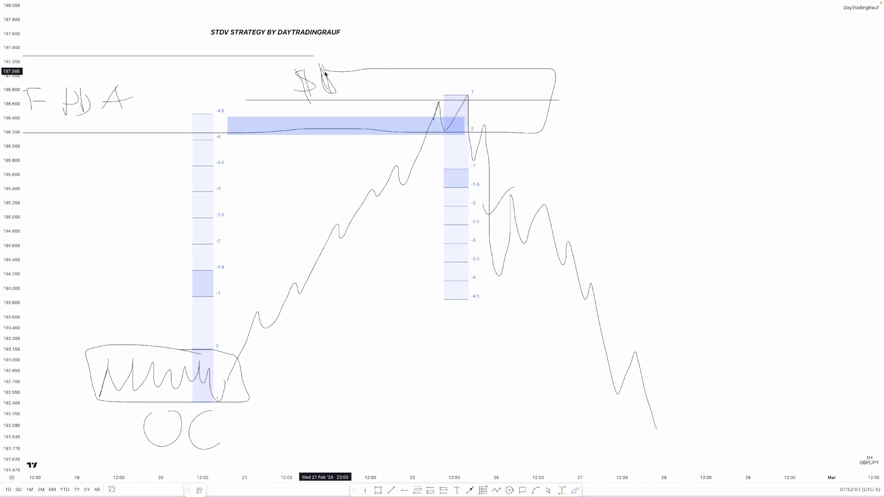
mouse_move(336, 61)
left_mouse_down()
mouse_move(267, 64)
mouse_move(329, 66)
left_mouse_up()
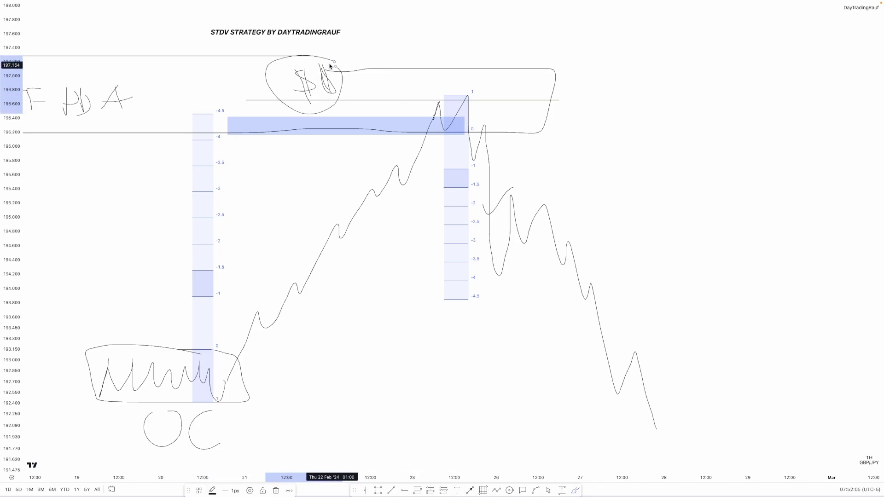
left_click(97, 75)
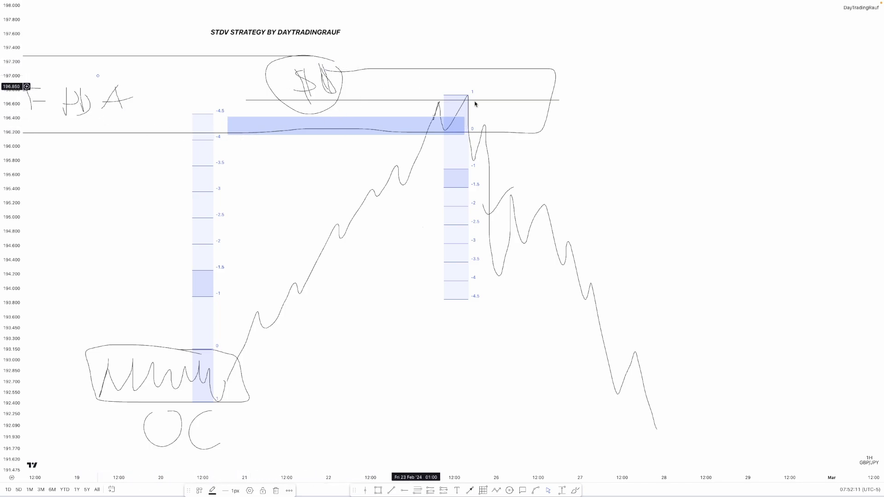
Step: Handwrite 800, 850 and 810 in a column beside the sketch and put a check mark next to each number
mouse_move(683, 73)
left_mouse_down()
mouse_move(689, 67)
mouse_move(702, 86)
mouse_move(728, 90)
mouse_move(755, 78)
left_mouse_up()
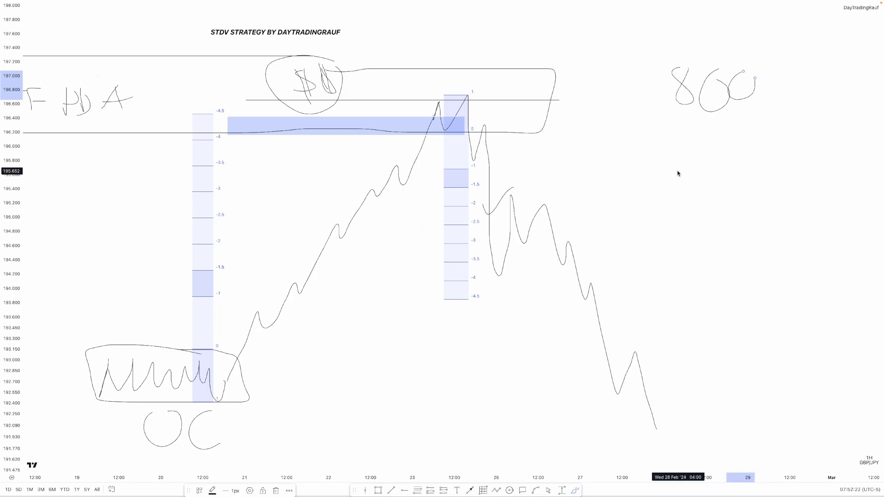
mouse_move(687, 126)
left_mouse_down()
mouse_move(695, 144)
mouse_move(690, 124)
mouse_move(717, 140)
mouse_move(744, 138)
left_mouse_up()
left_click_drag(695, 161, 711, 184)
left_click_drag(729, 162, 726, 189)
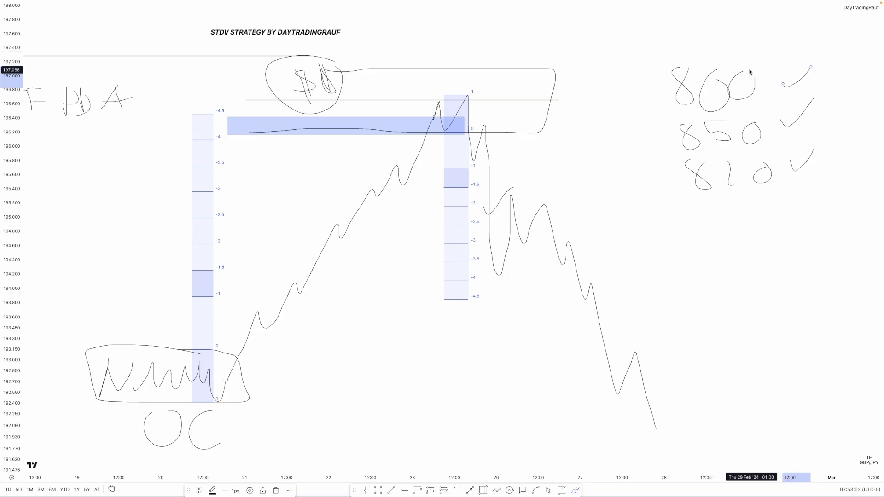
mouse_move(735, 54)
left_mouse_down()
mouse_move(768, 60)
mouse_move(776, 3)
mouse_move(736, 7)
mouse_move(730, 51)
mouse_move(755, 28)
mouse_move(770, 56)
left_mouse_up()
left_click_drag(775, 22, 782, 28)
mouse_move(787, 32)
left_mouse_down()
mouse_move(786, 43)
mouse_move(810, 32)
mouse_move(814, 48)
left_mouse_up()
left_click(247, 89)
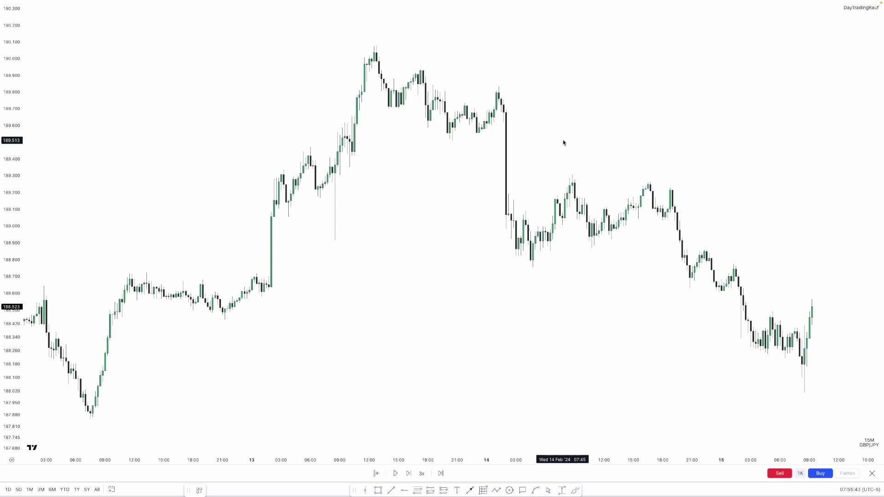
Step: Outline the 14 February sideways range on the 15-minute chart and fit a Fib projection from its 16:30 high to its low
mouse_move(576, 174)
left_mouse_down()
mouse_move(525, 180)
mouse_move(517, 263)
mouse_move(648, 253)
mouse_move(560, 177)
left_mouse_up()
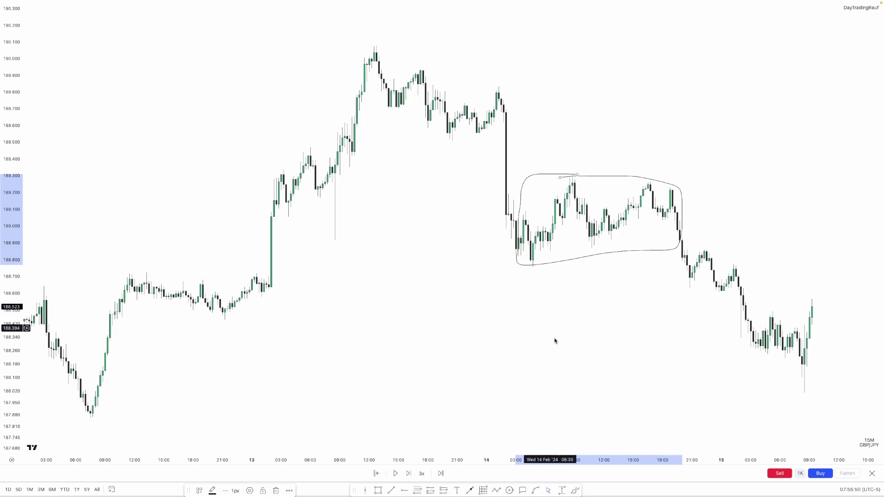
left_click(576, 174)
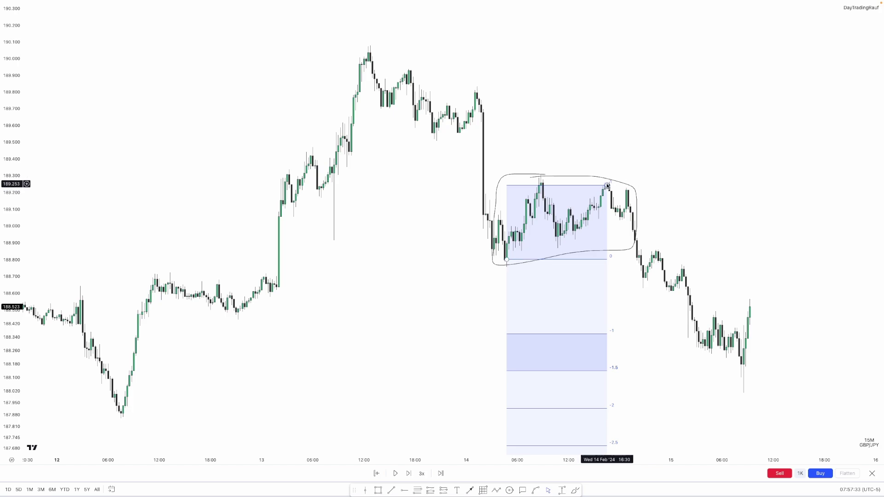
left_click_drag(508, 262, 507, 264)
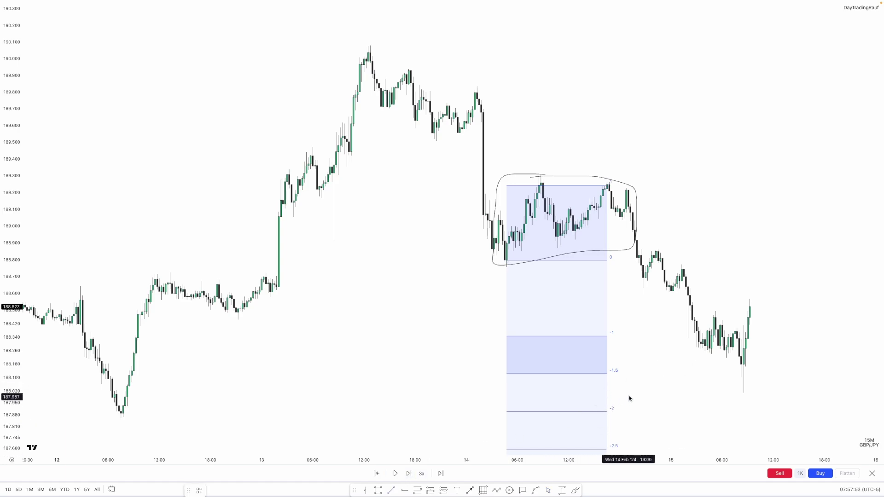
Step: Shade the rally from the 12 February low with an orange rectangle and overlay a Fib retracement showing the 0, 0.5 and 1 levels
left_click(378, 490)
mouse_move(123, 312)
left_mouse_down()
mouse_move(139, 409)
mouse_move(150, 411)
mouse_move(143, 396)
mouse_move(164, 312)
left_mouse_up()
key("alt+f")
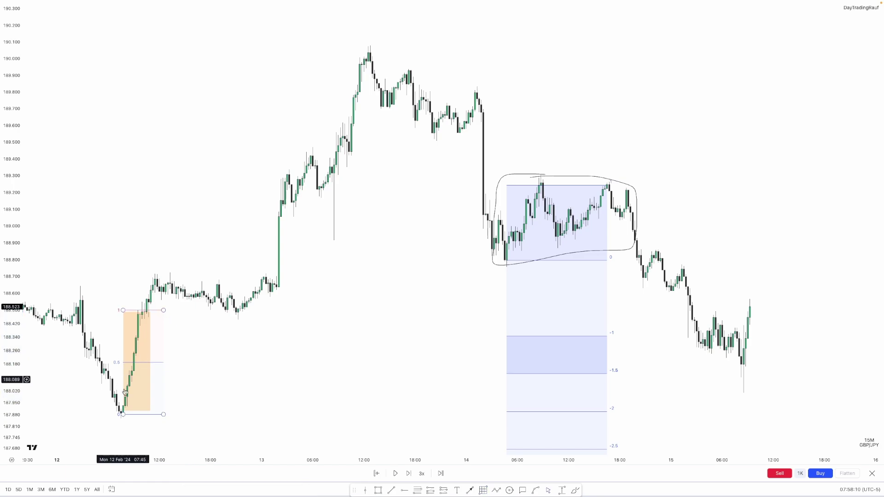
left_click(176, 352)
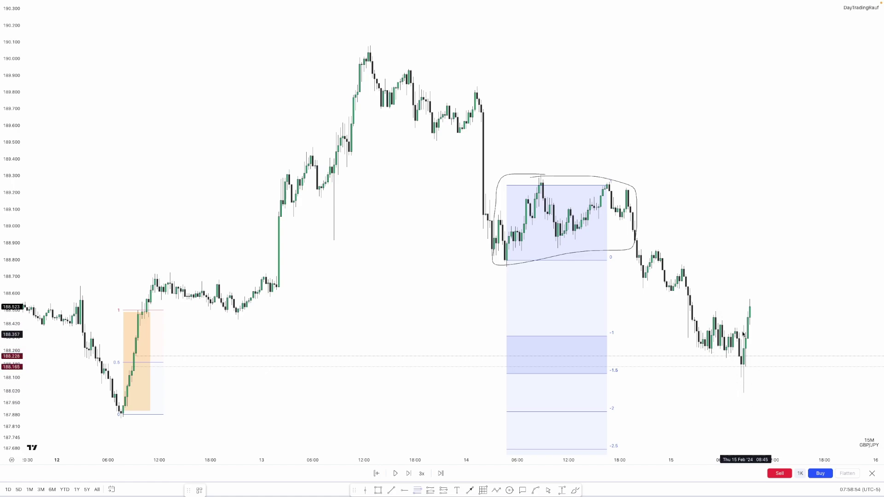
Step: Project a Fib from the 15 February low up to the preceding swing high and replay the bars up to its -2 level
left_click_drag(743, 392, 719, 312)
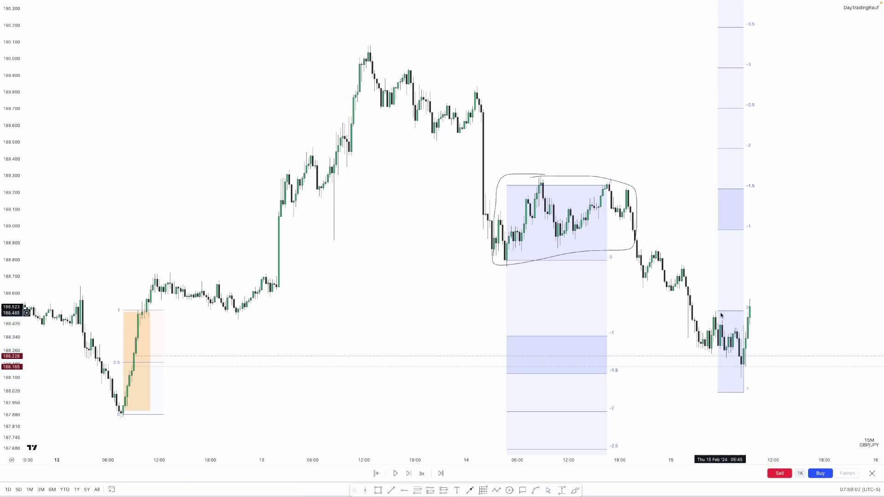
left_click(791, 295)
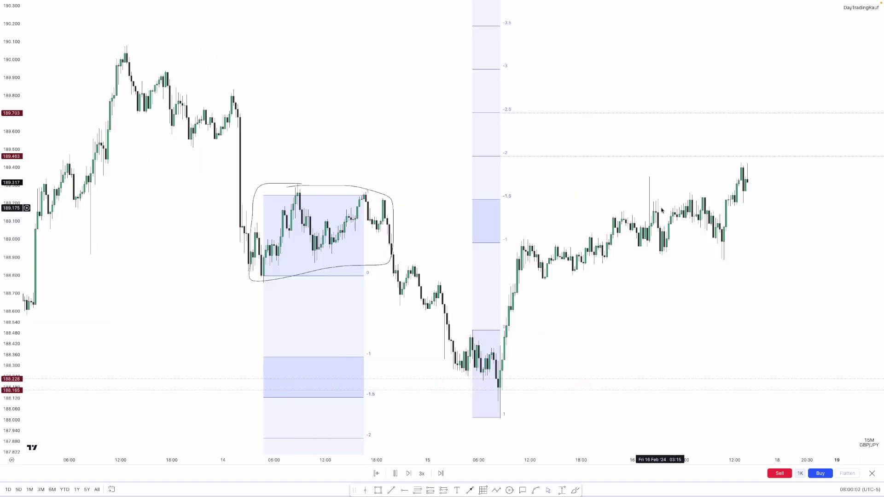
left_click(395, 473)
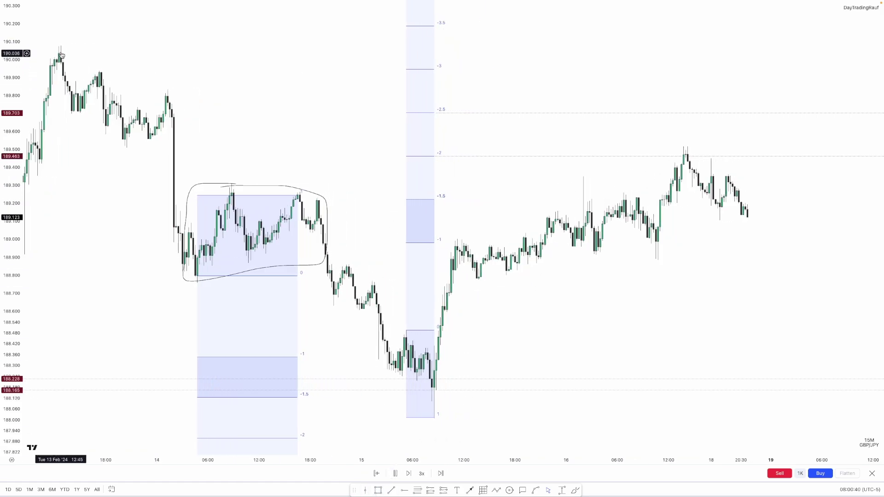
left_click(395, 473)
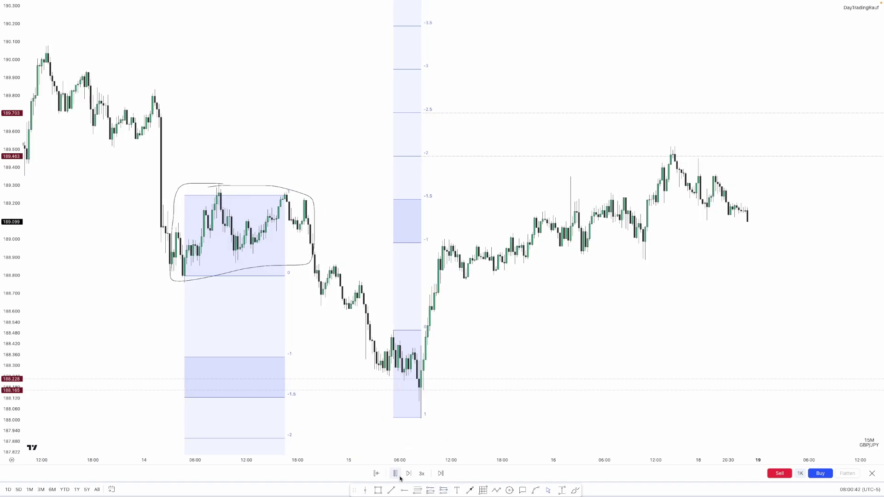
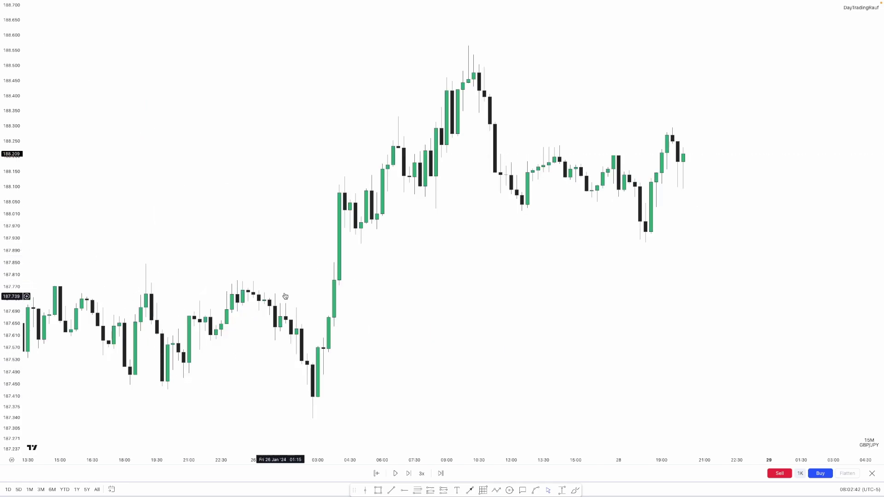
Step: Outline the 25 January sideways range and project a Fib upward from its low to its late high
mouse_move(168, 258)
left_mouse_down()
mouse_move(44, 263)
mouse_move(97, 389)
mouse_move(304, 395)
mouse_move(260, 290)
mouse_move(129, 266)
left_mouse_up()
left_click(187, 392)
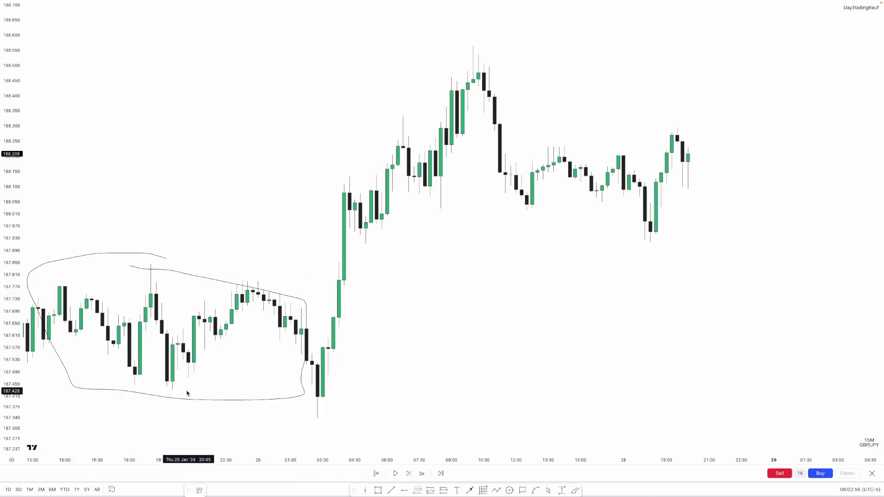
left_click(172, 391)
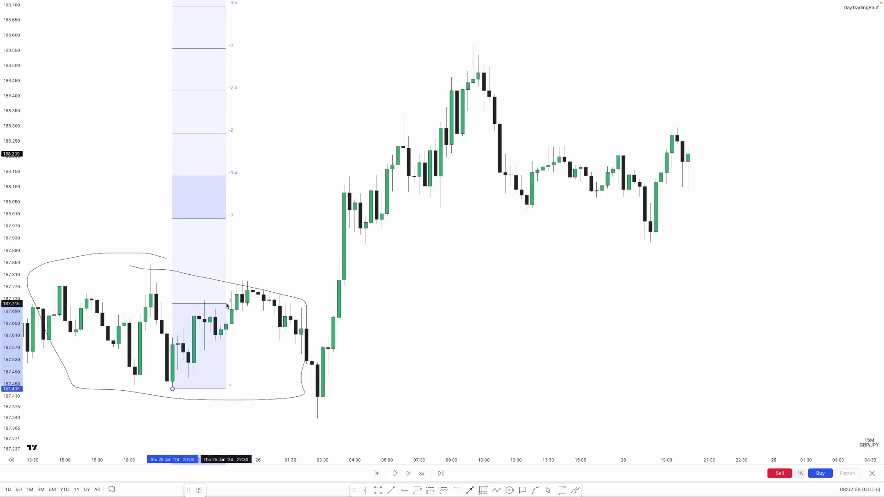
left_click(247, 280)
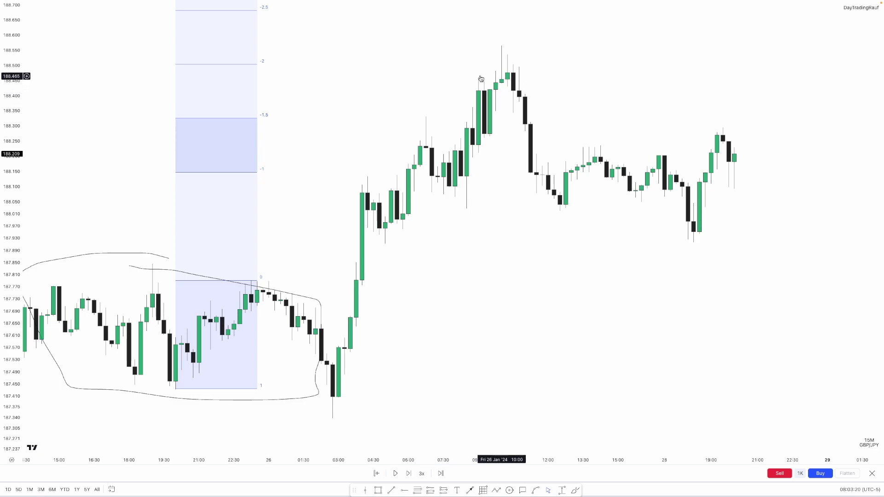
Step: Draw a short horizontal line across the 26 January peak's wicks and circle the sweep low beneath the range
left_click(571, 491)
left_click(479, 61)
left_click(519, 61)
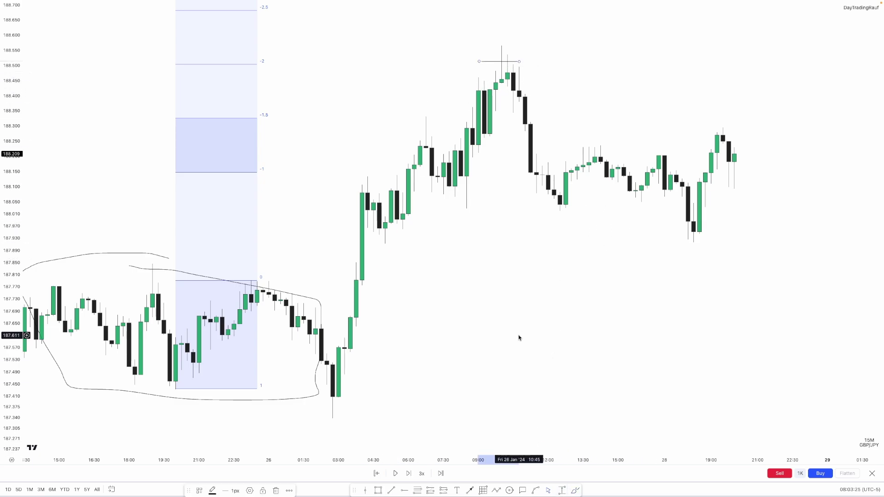
left_click_drag(338, 403, 334, 407)
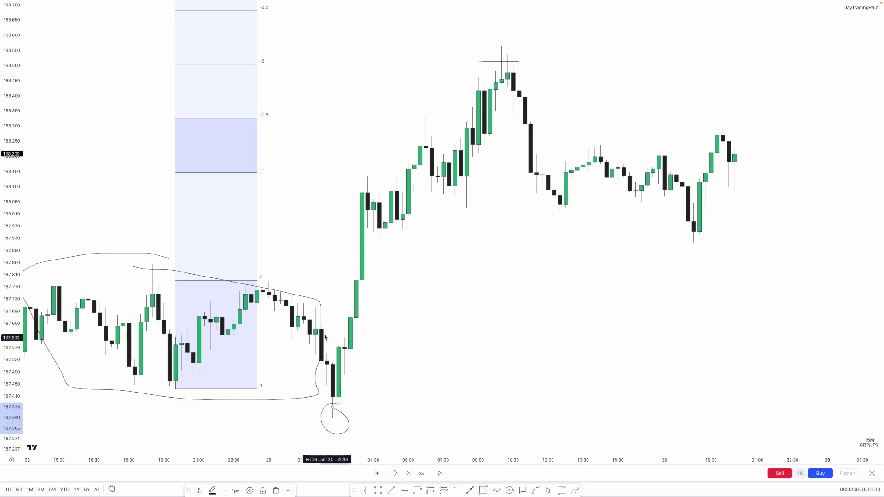
Step: Project a Fib from the 26 January peak's candle body down to the 07:30 candle body and shade an orange zone from 188.265 to 188.121
left_click(507, 74)
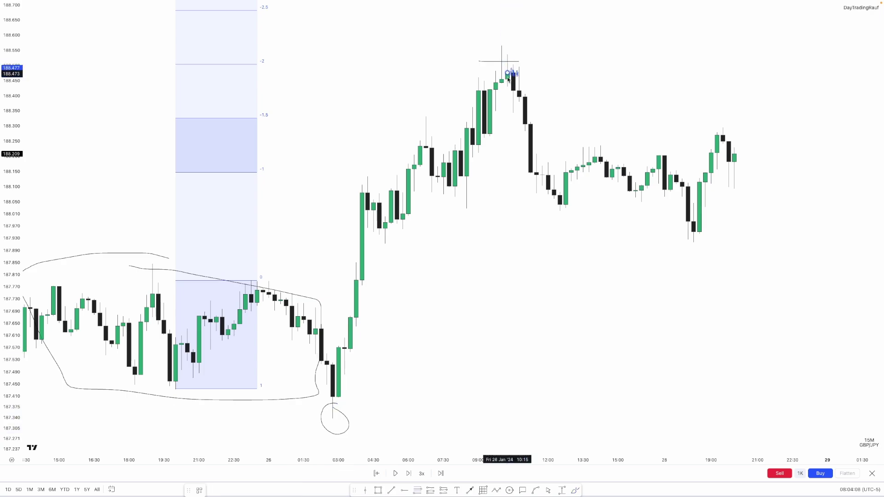
left_click(455, 186)
left_click(458, 194)
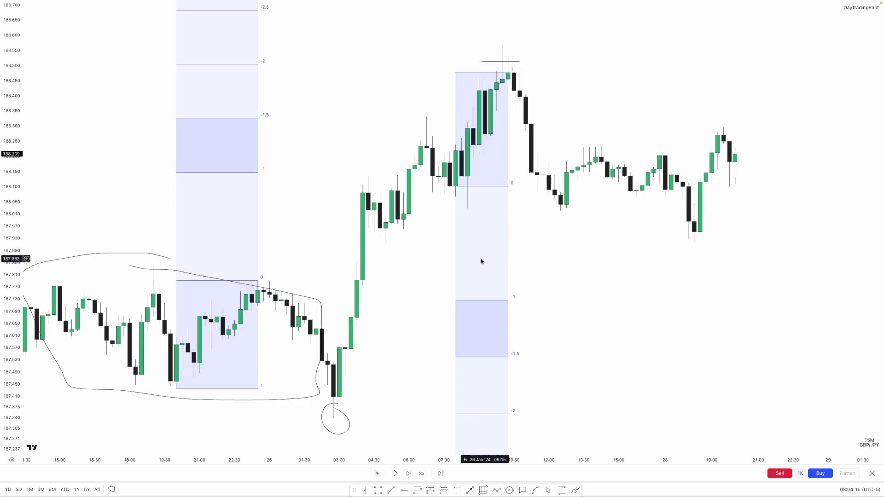
mouse_move(455, 137)
left_mouse_down()
mouse_move(472, 180)
mouse_move(567, 159)
mouse_move(733, 163)
left_mouse_up()
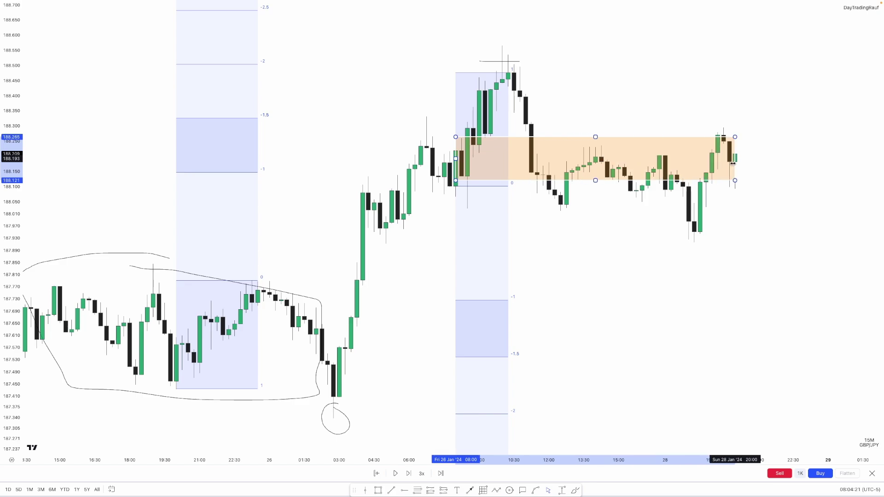
left_click(720, 208)
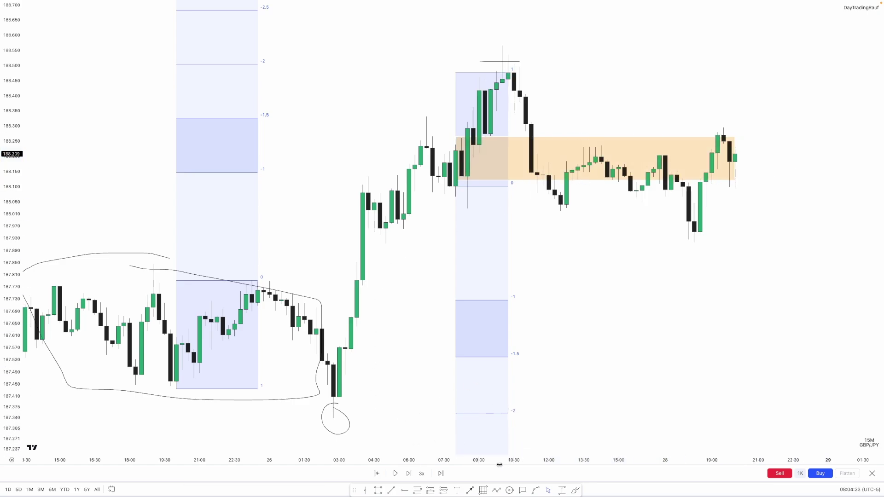
Step: Replay the bars into 29 January past the Fib's -2 level, mark that level at 187.351, and show the whole setup
left_click(394, 473)
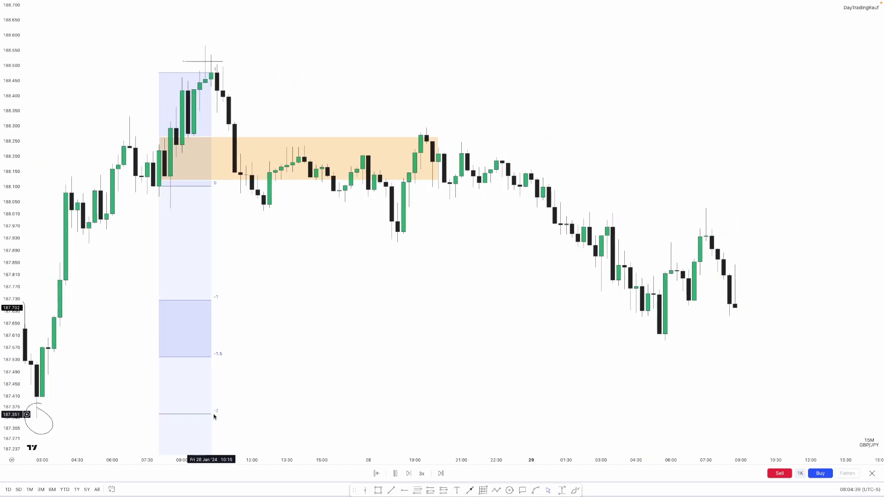
left_click(395, 473)
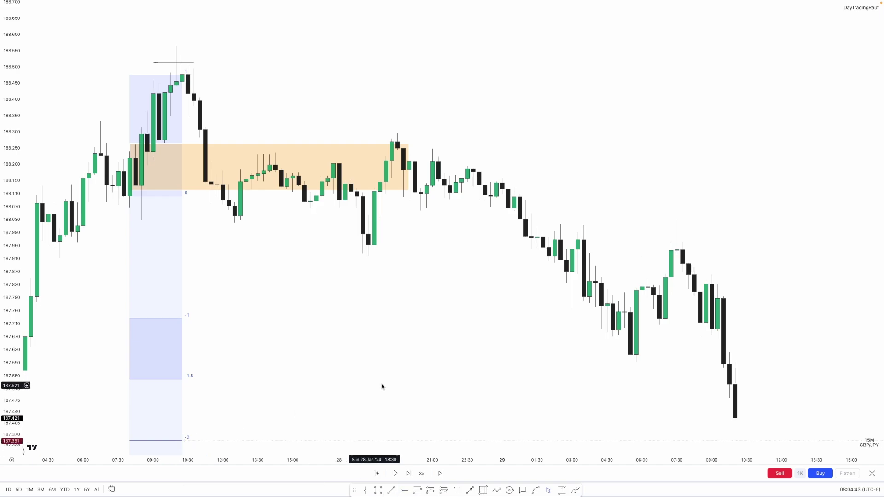
left_click(396, 473)
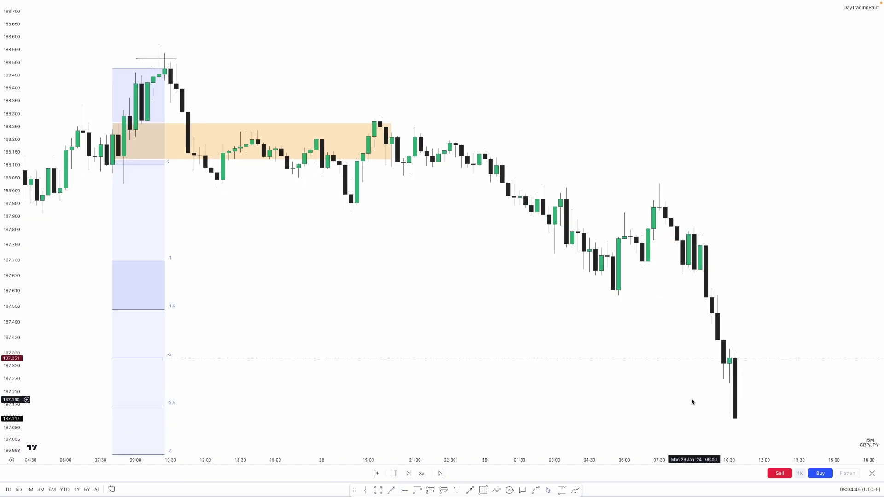
left_click(395, 473)
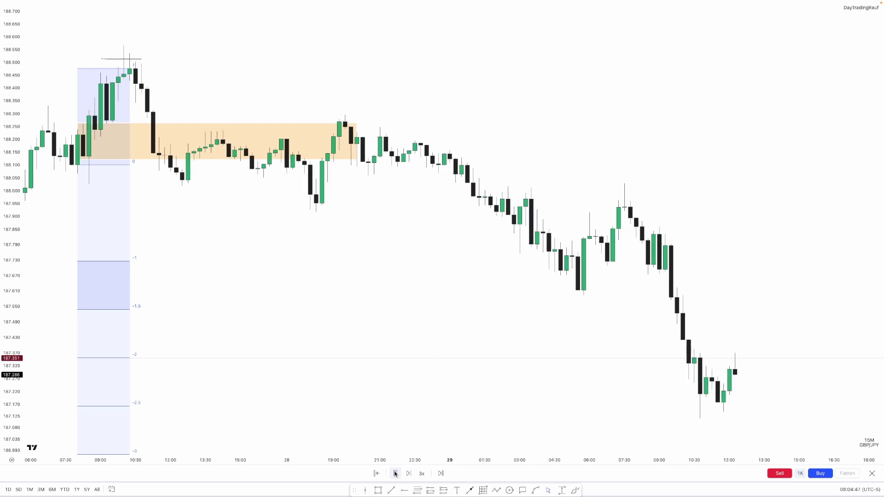
left_click_drag(15, 328, 15, 350)
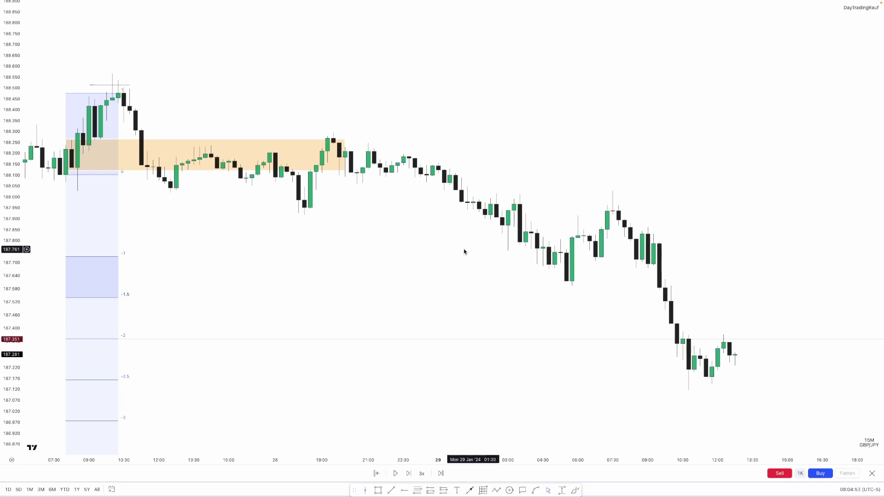
left_click_drag(473, 251, 593, 289)
scroll(593, 289, "down", 2)
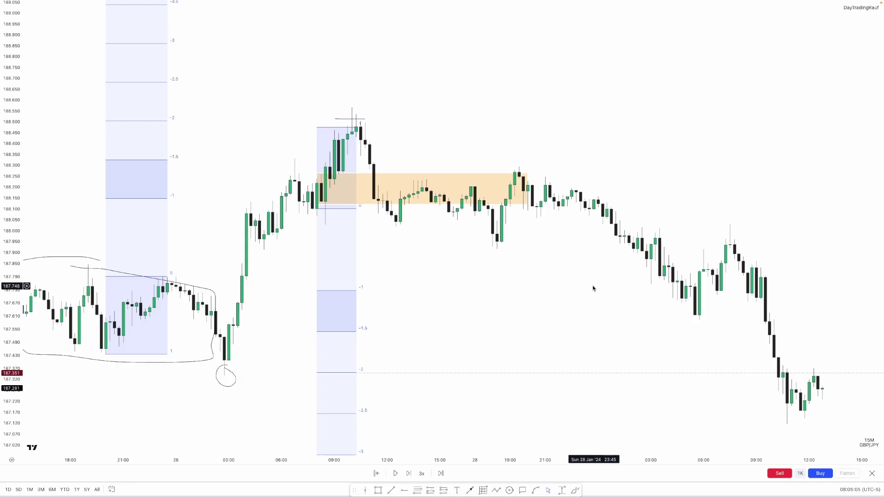